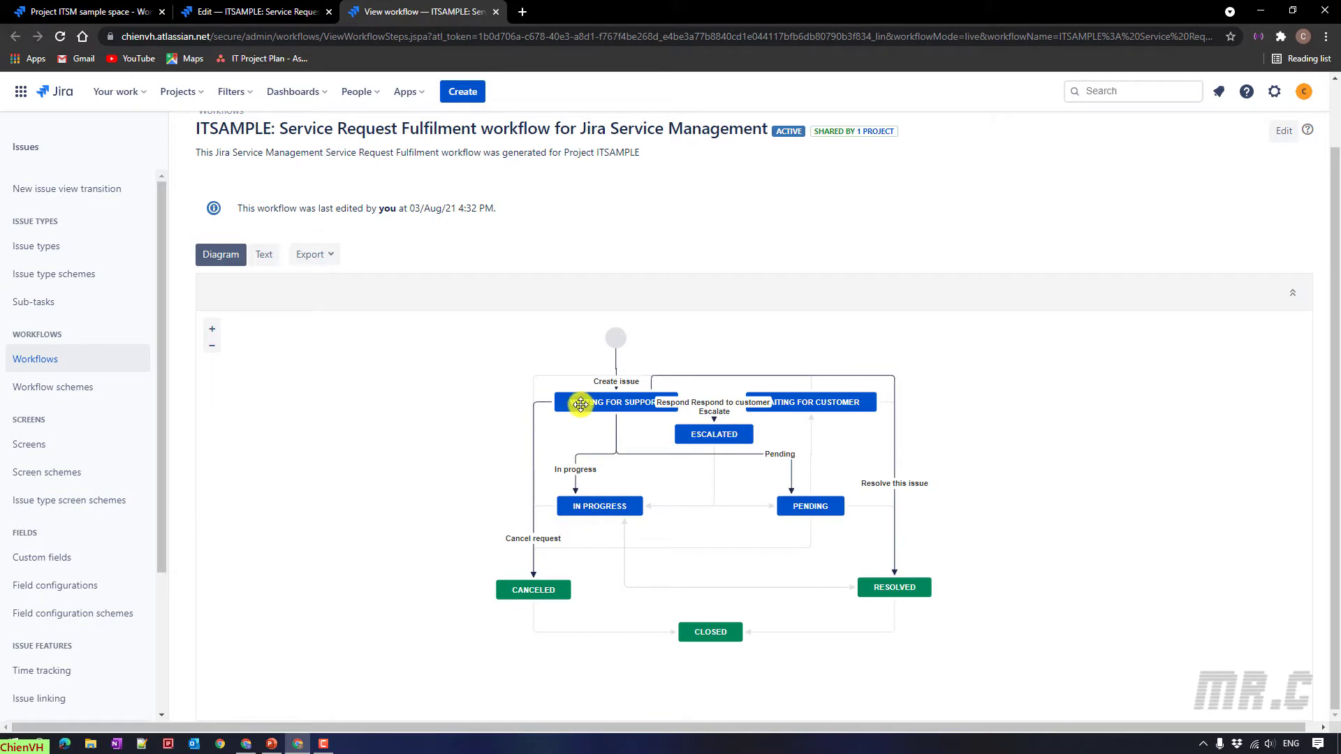
# Step: Display the active ITSAMPLE Service Request Fulfilment workflow diagram, from Waiting for Support through Closed
pyautogui.click(265, 9)
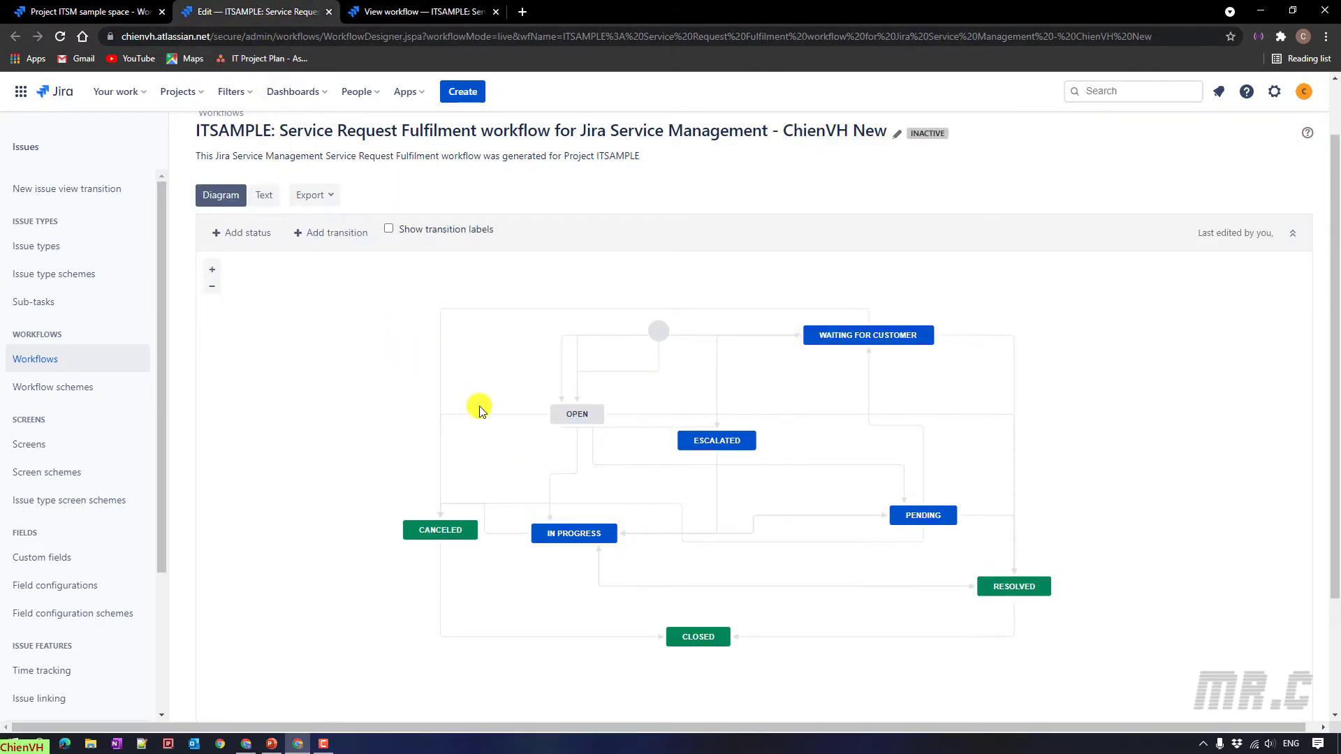
# Step: Compare the original workflow with the 'ChienVH New' copy, then return to ITSAMPLE's Workflows settings
pyautogui.hotkey('ctrl', 'Tab')
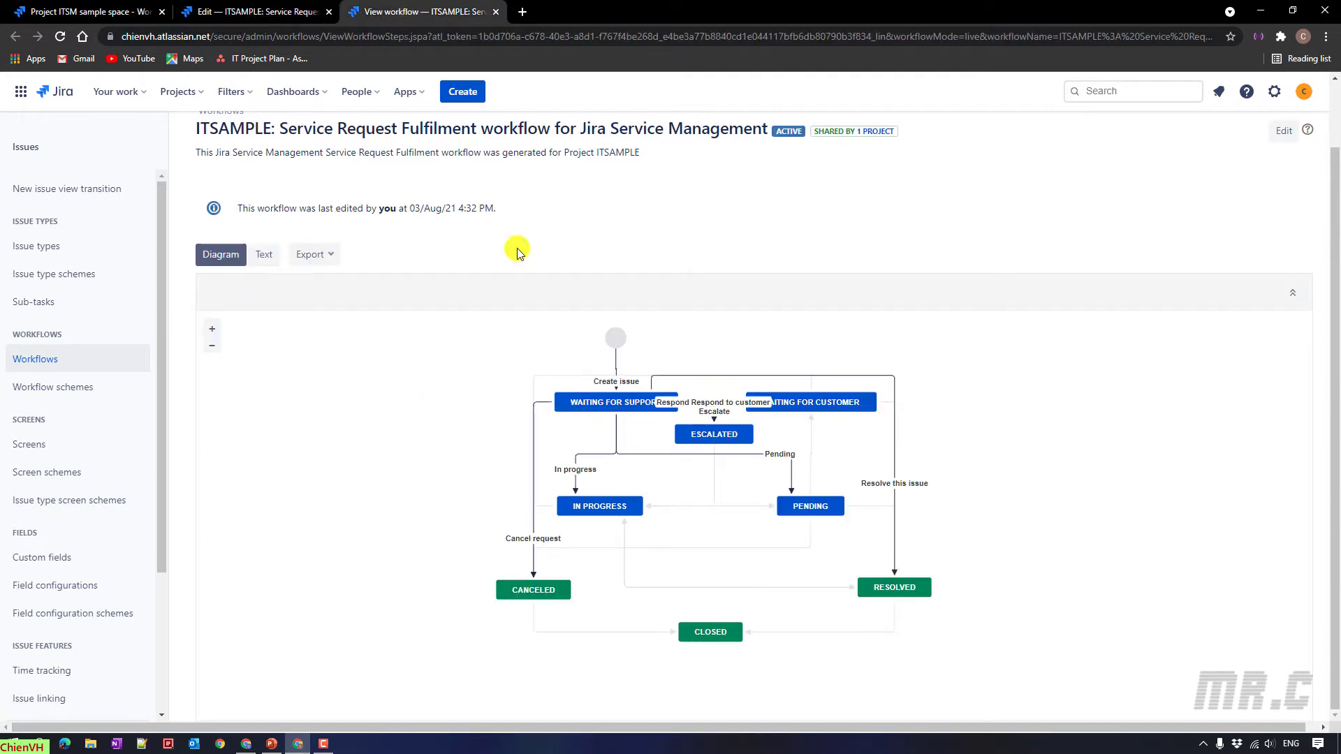
pyautogui.click(271, 7)
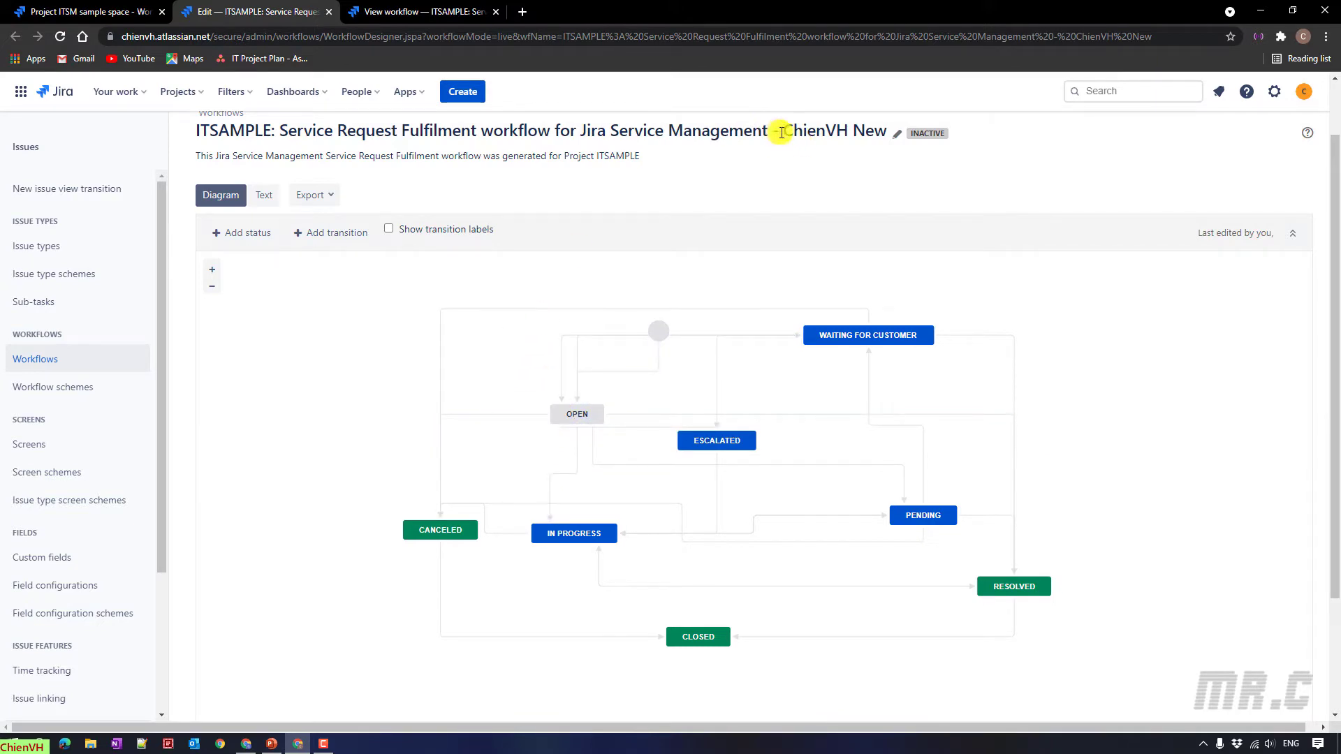
pyautogui.moveTo(787, 130); pyautogui.dragTo(887, 130)
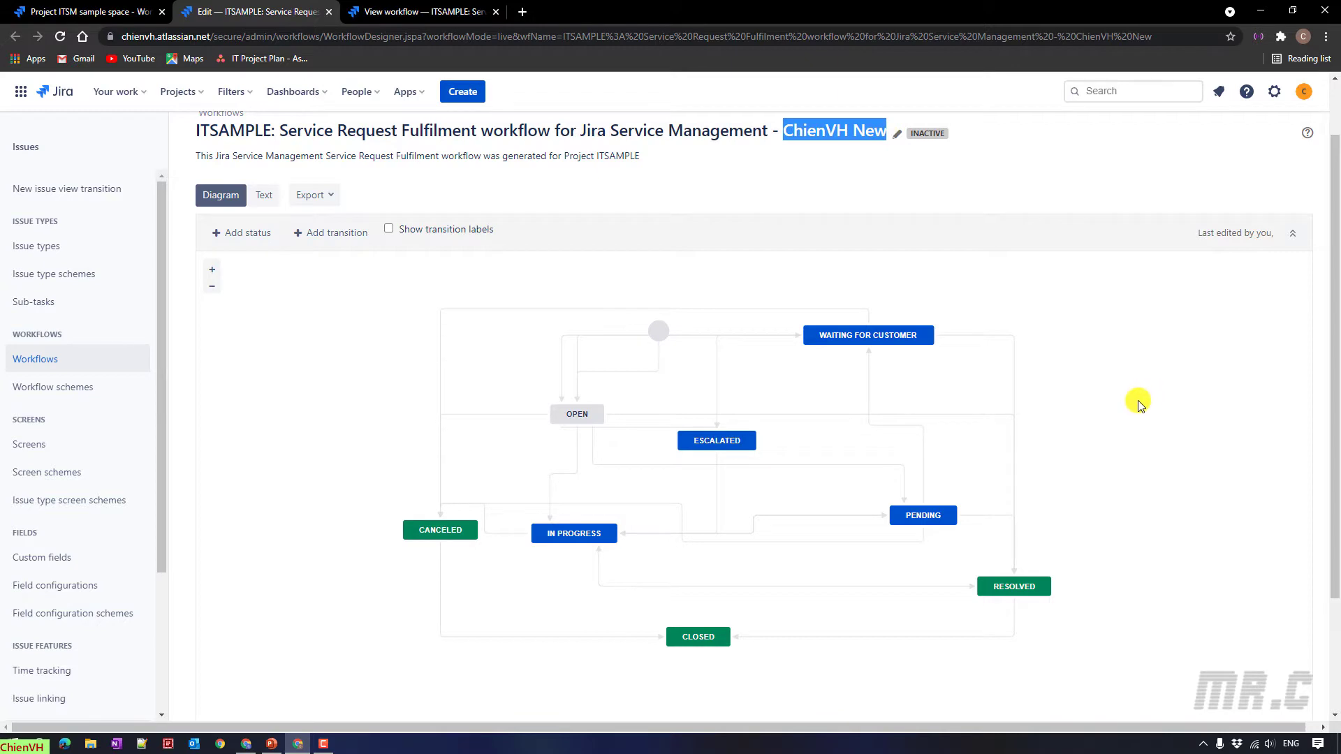
pyautogui.click(129, 12)
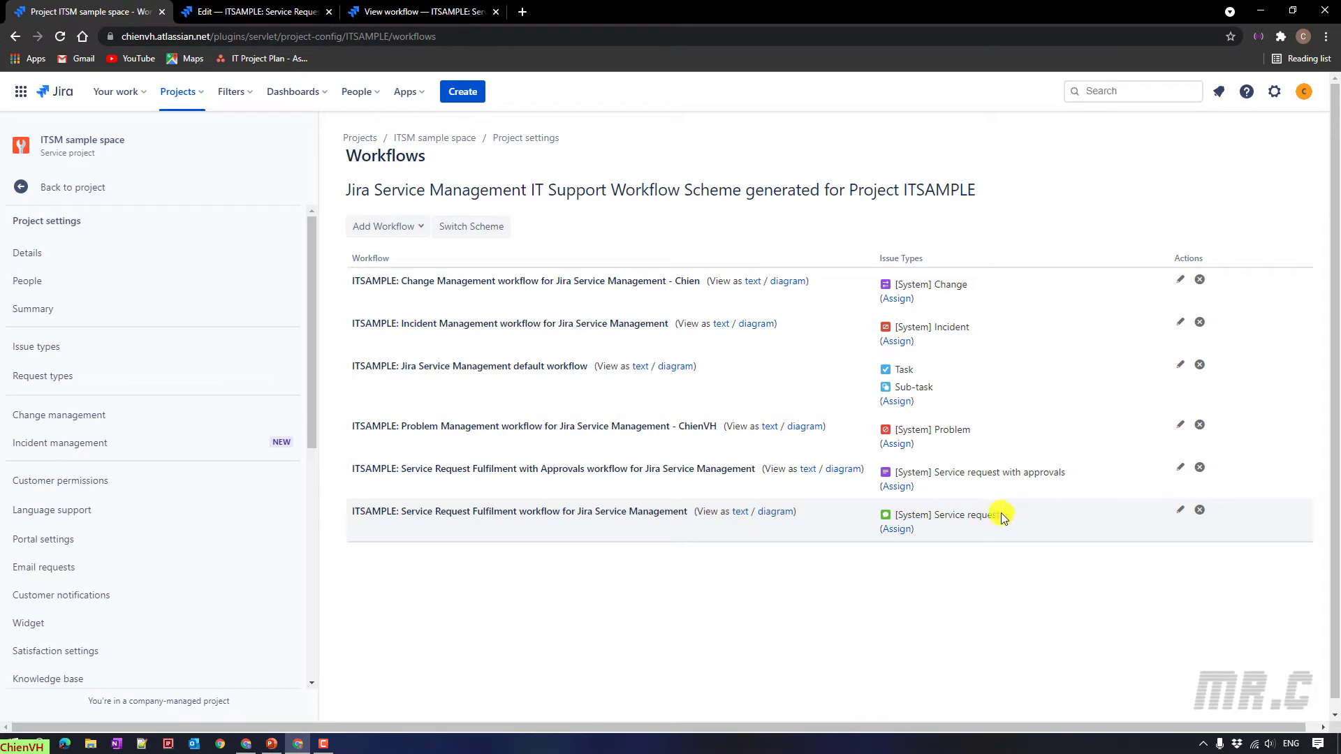
pyautogui.moveTo(1012, 520); pyautogui.dragTo(934, 504)
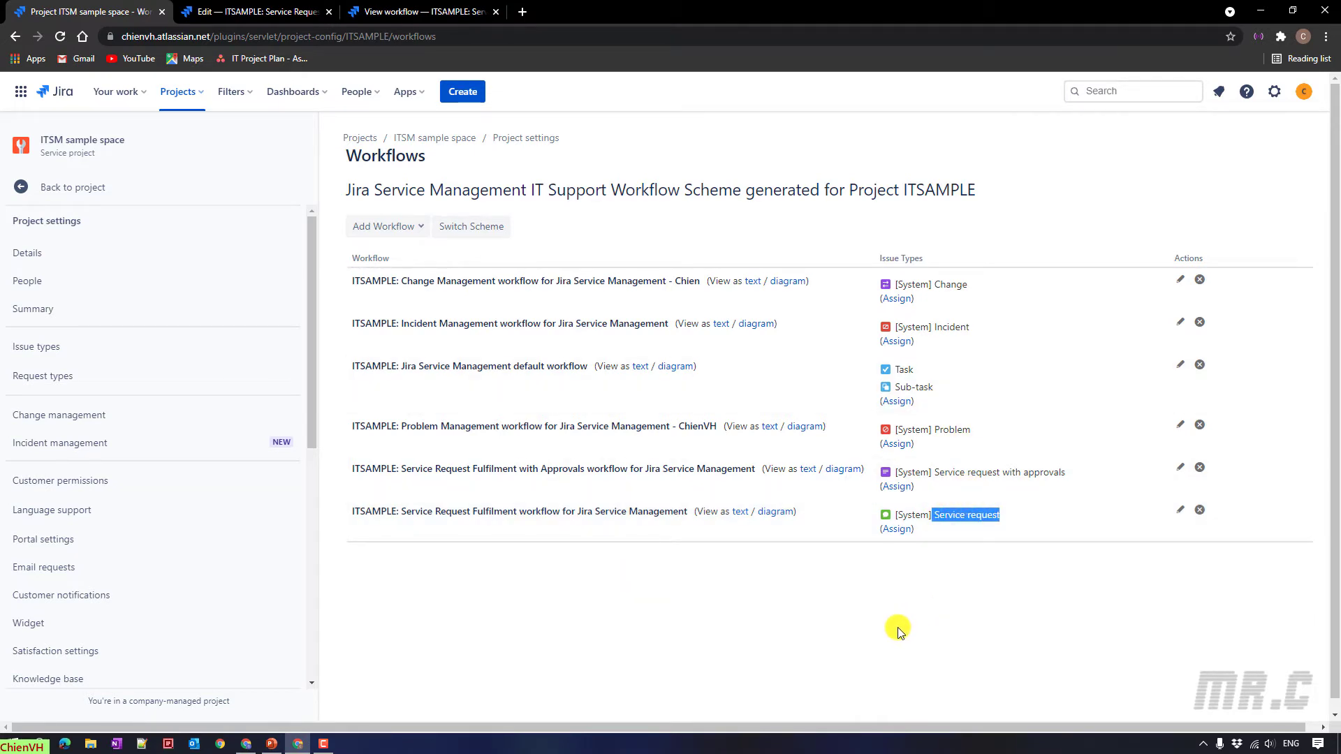
pyautogui.click(688, 509)
pyautogui.moveTo(688, 509); pyautogui.dragTo(351, 518)
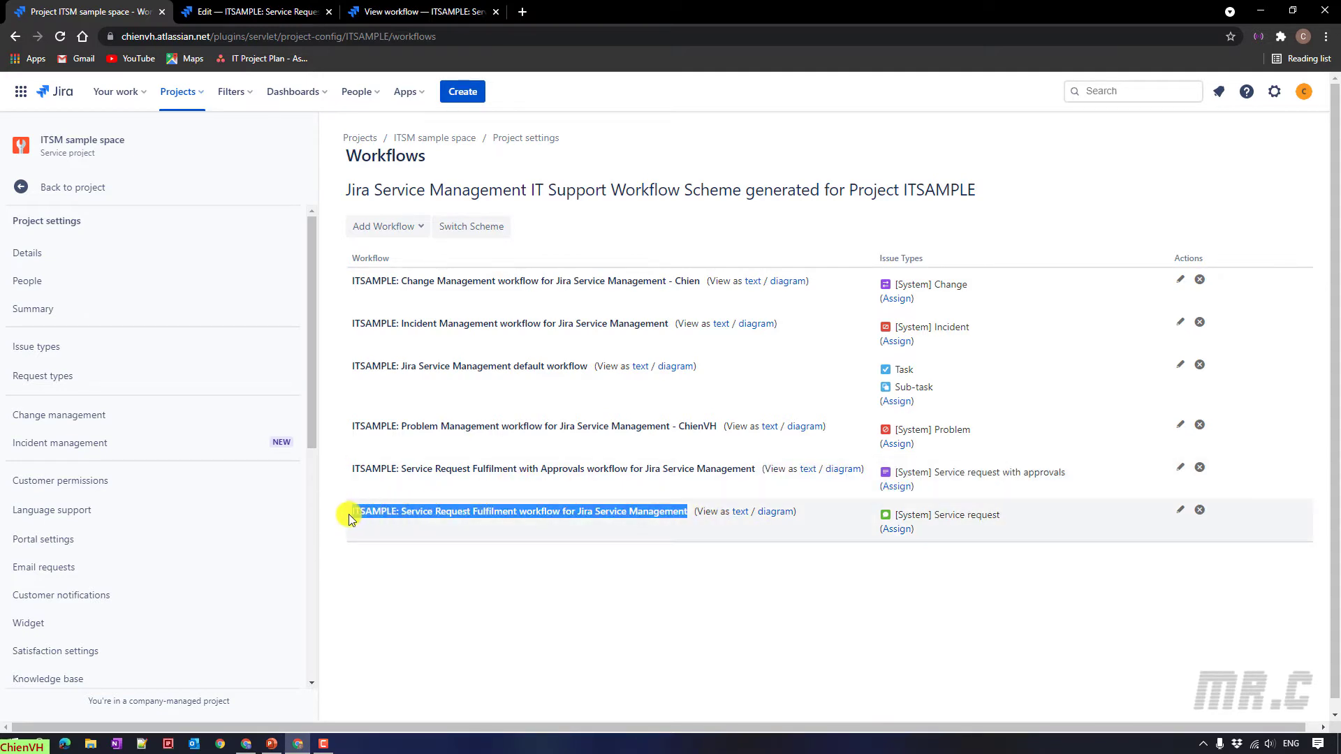
pyautogui.click(593, 568)
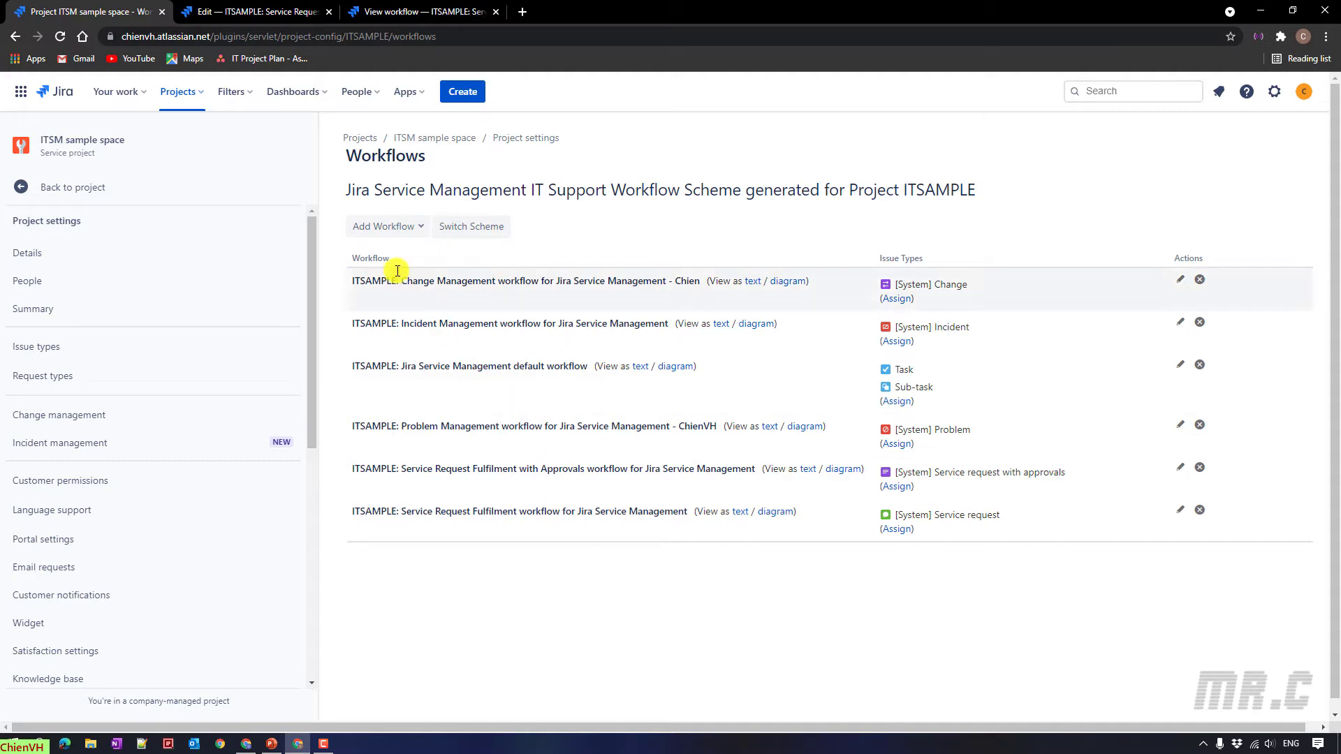
# Step: Open ITSM sample space in a new tab and show its All open tickets queue, sidebar collapsed
pyautogui.click(196, 100)
pyautogui.middleClick(218, 156)
pyautogui.click(249, 7)
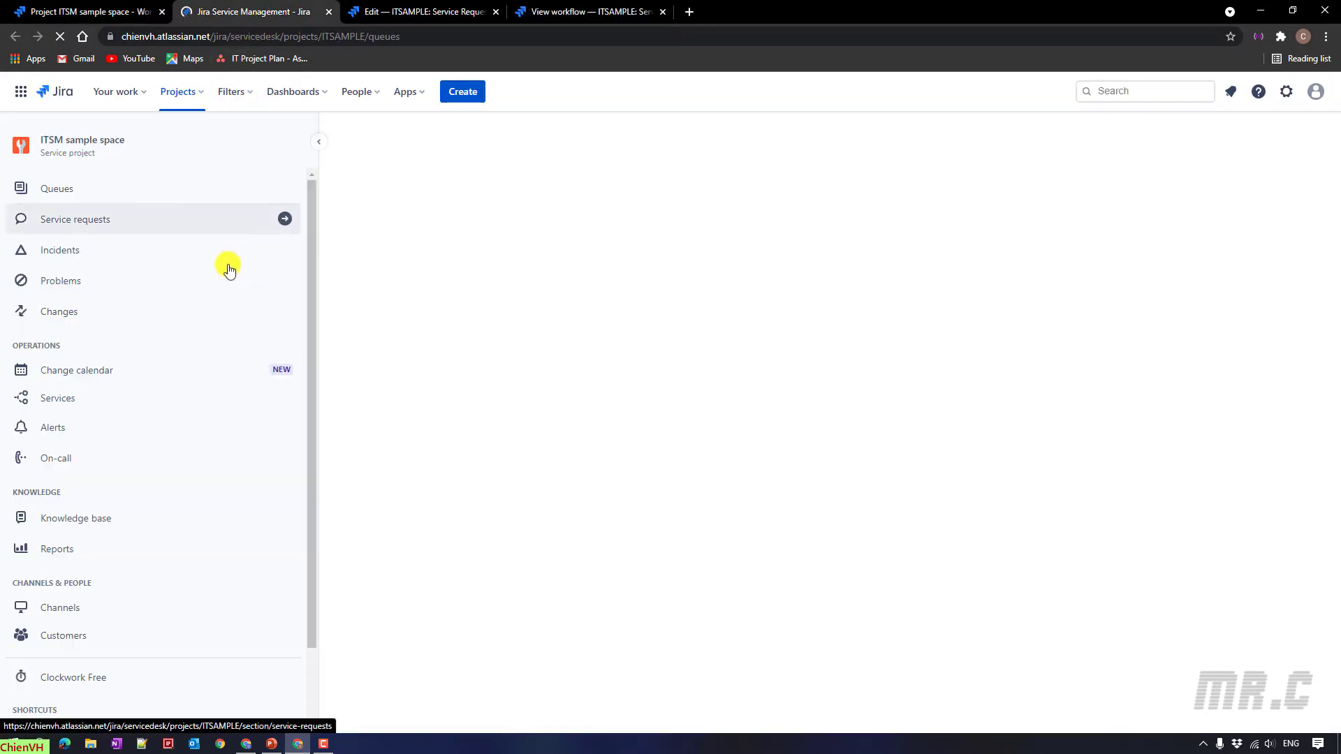
pyautogui.click(70, 194)
pyautogui.moveTo(320, 215); pyautogui.dragTo(213, 148)
pyautogui.click(213, 148)
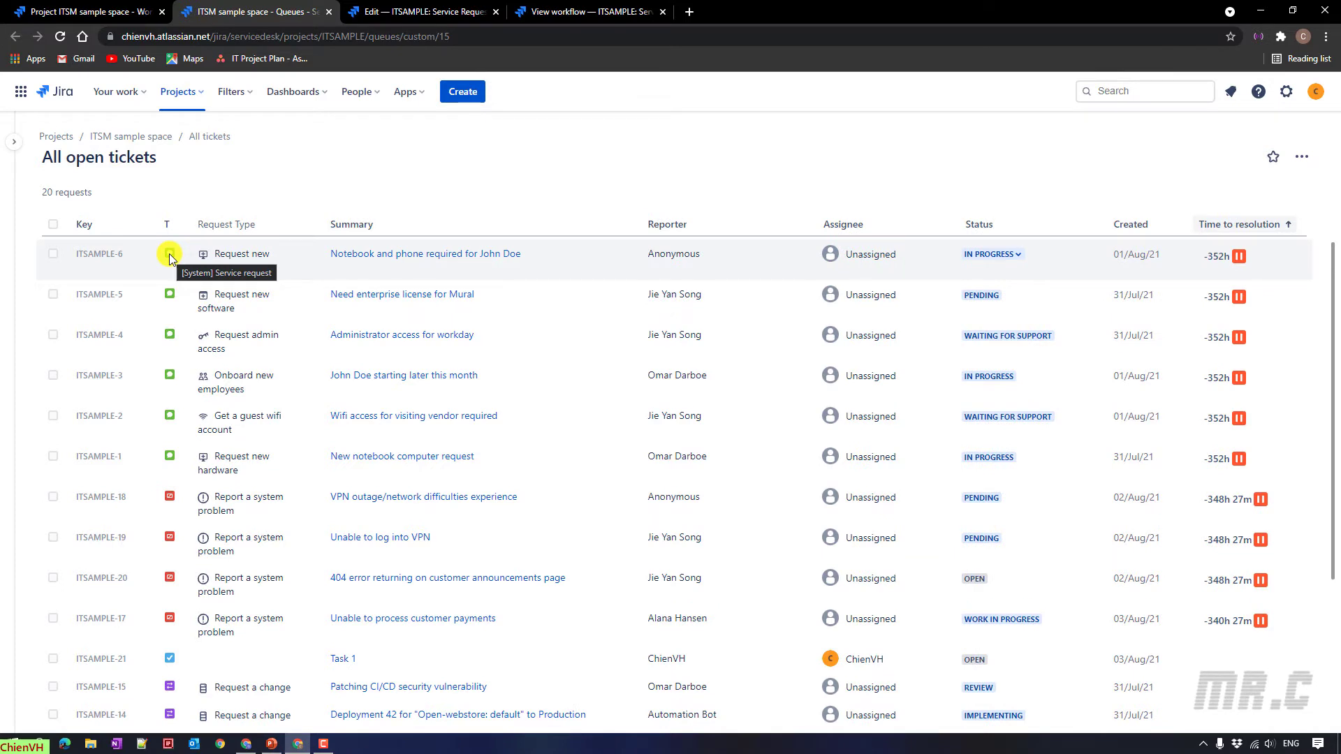
# Step: View the workflow behind ticket ITSAMPLE-6's In Progress status, then return to the queue
pyautogui.click(120, 258)
pyautogui.click(919, 174)
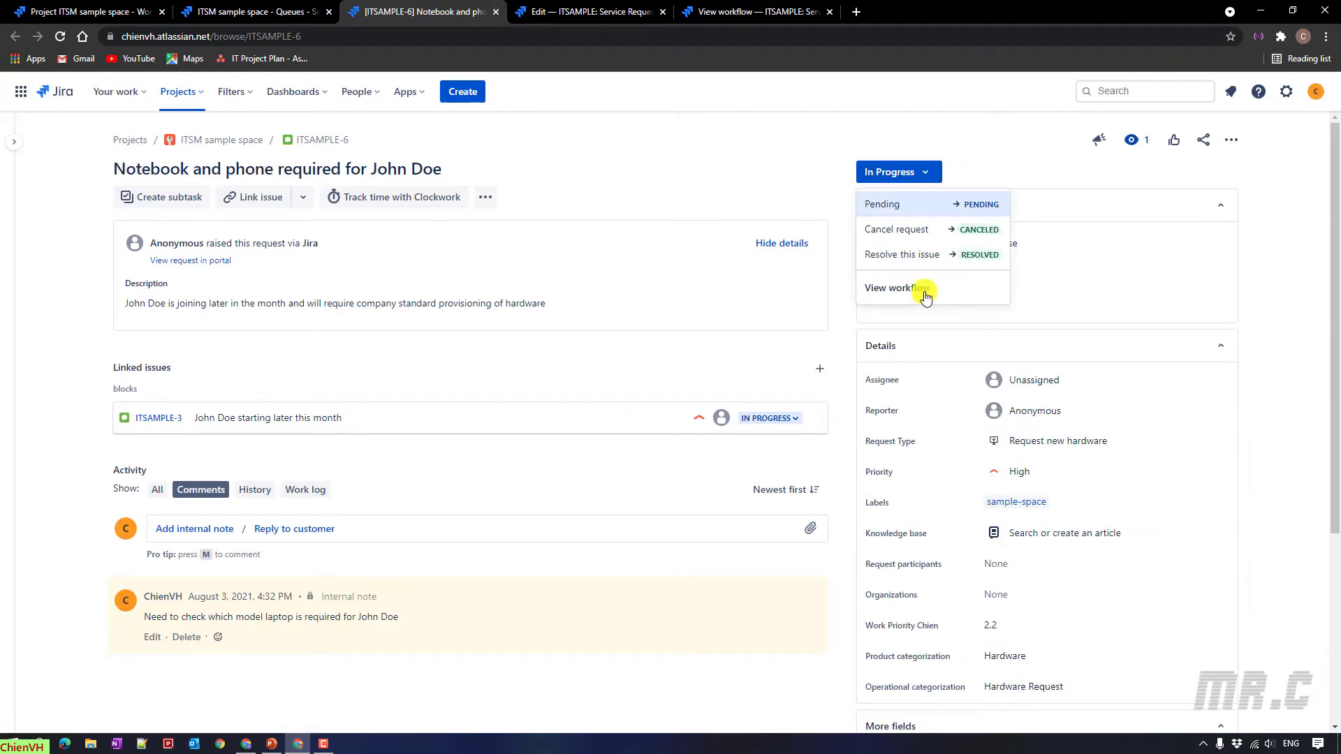
pyautogui.click(927, 291)
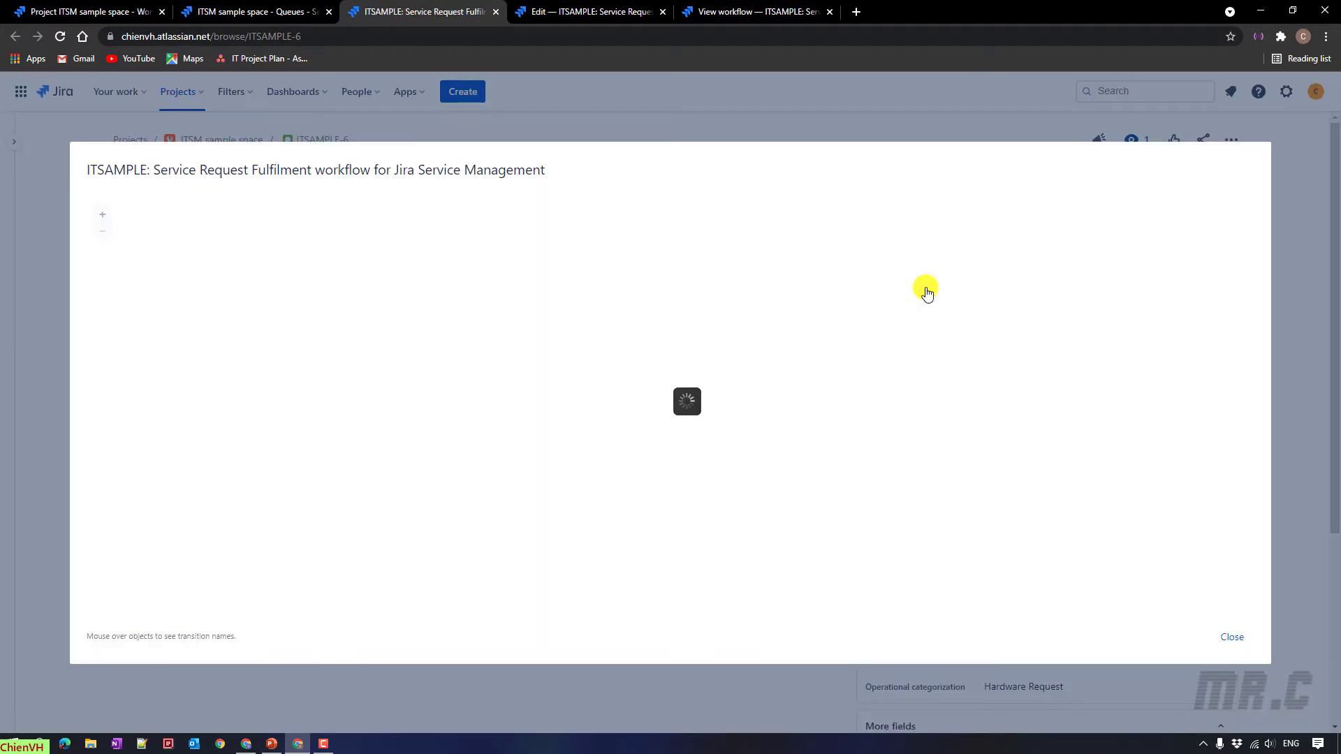
pyautogui.moveTo(89, 170); pyautogui.dragTo(554, 176)
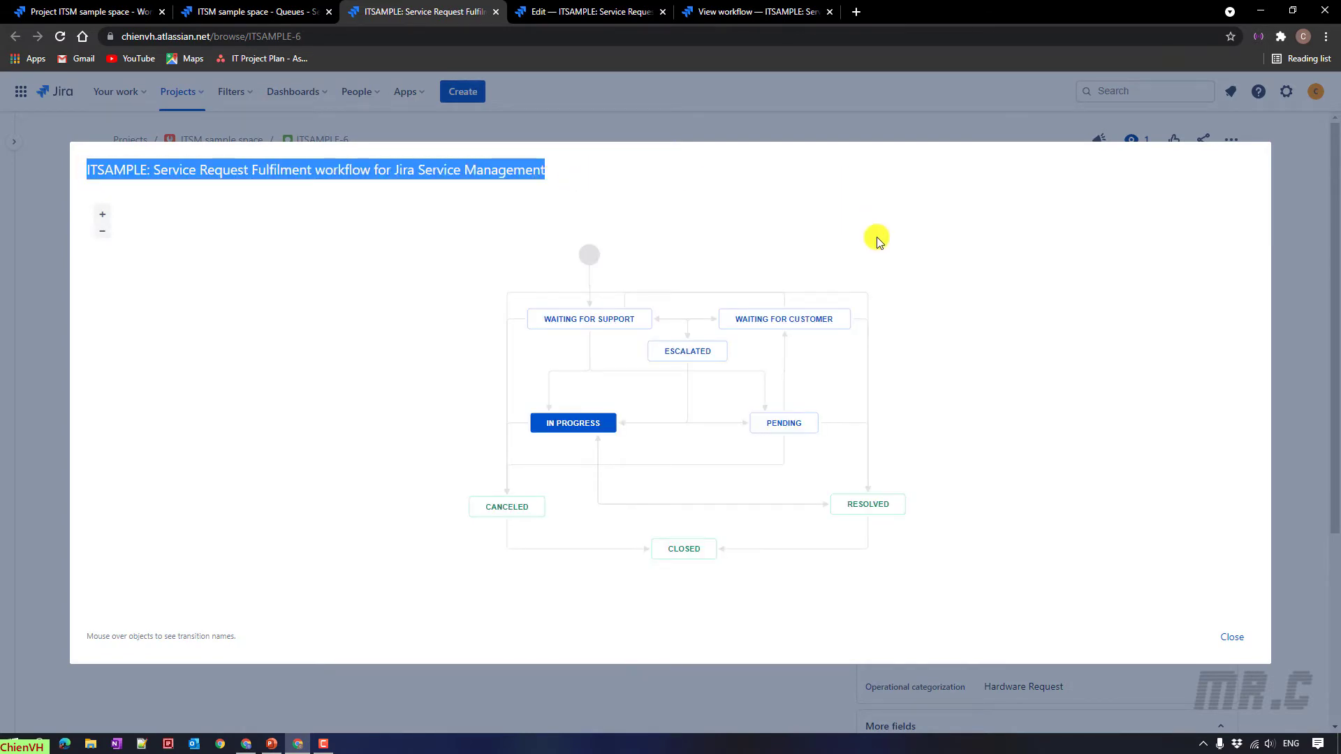
pyautogui.click(1234, 636)
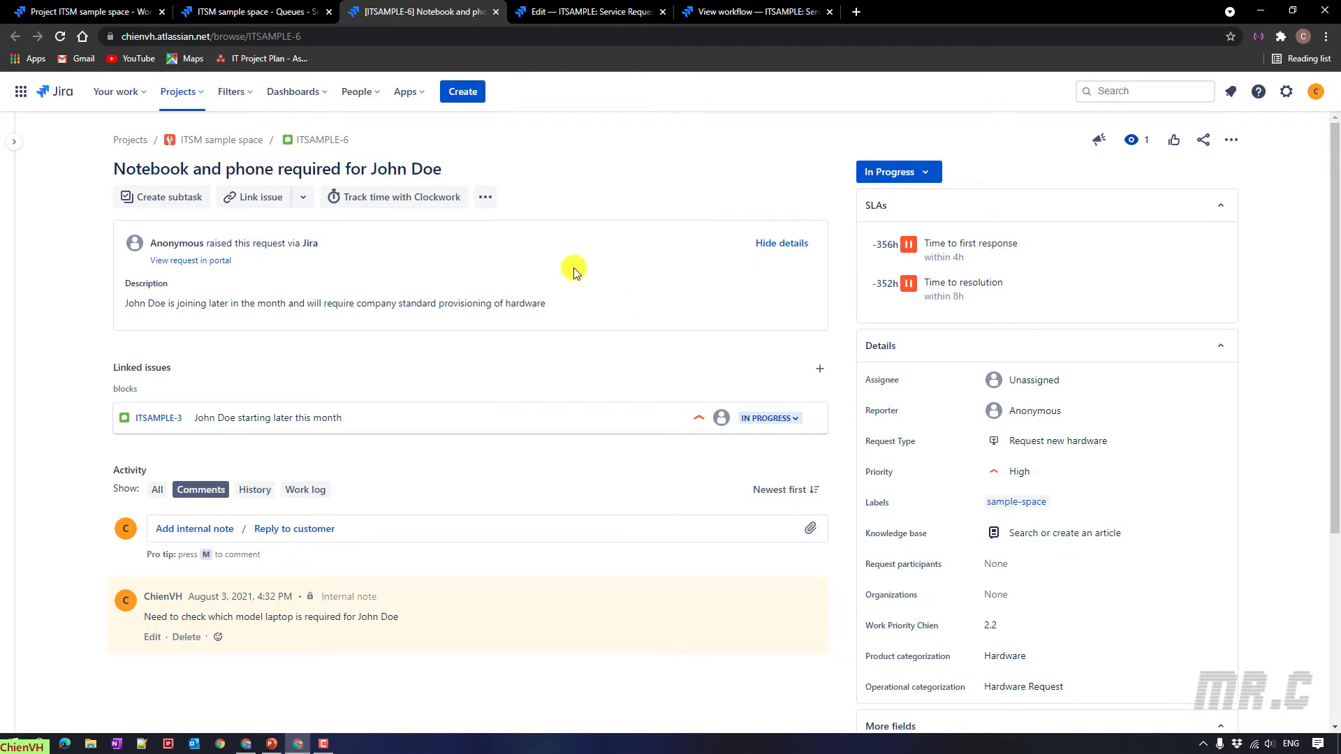
pyautogui.click(259, 10)
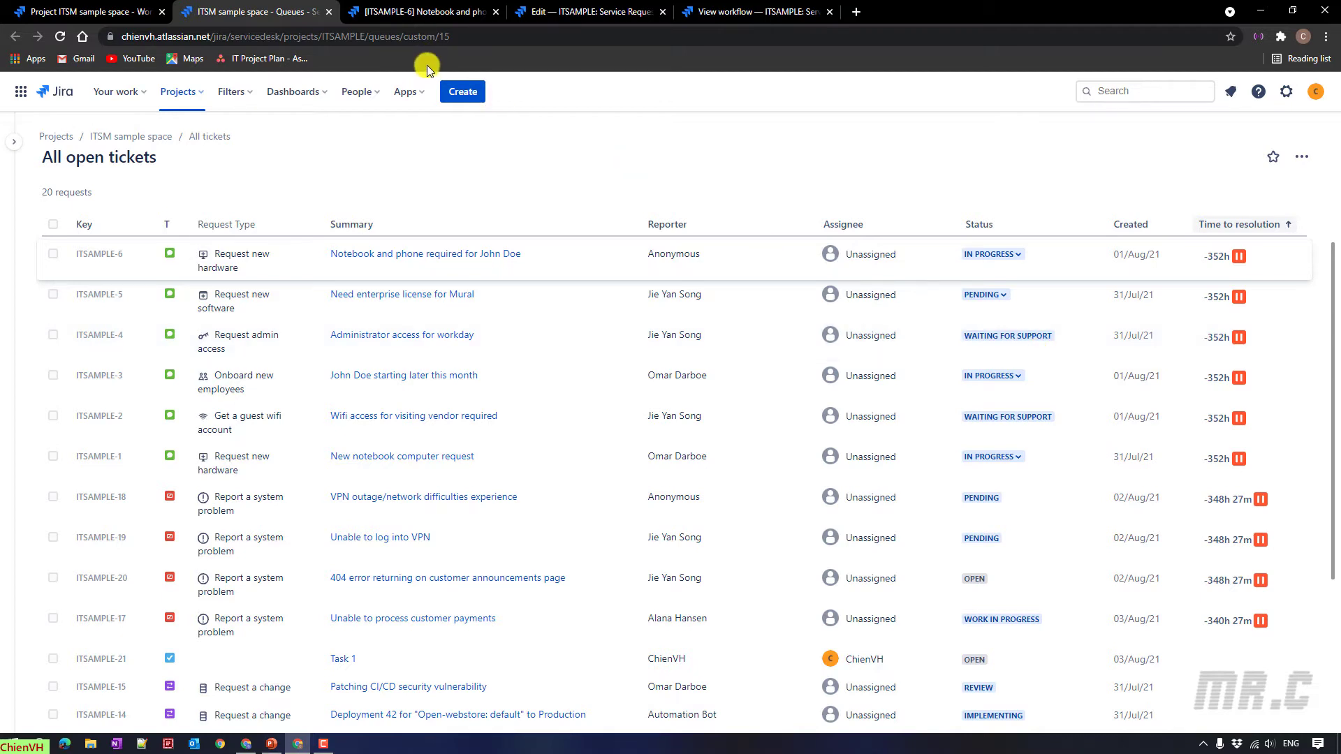
# Step: From the project's Workflows page, start adding an existing workflow via Add Workflow > Add Existing
pyautogui.click(735, 11)
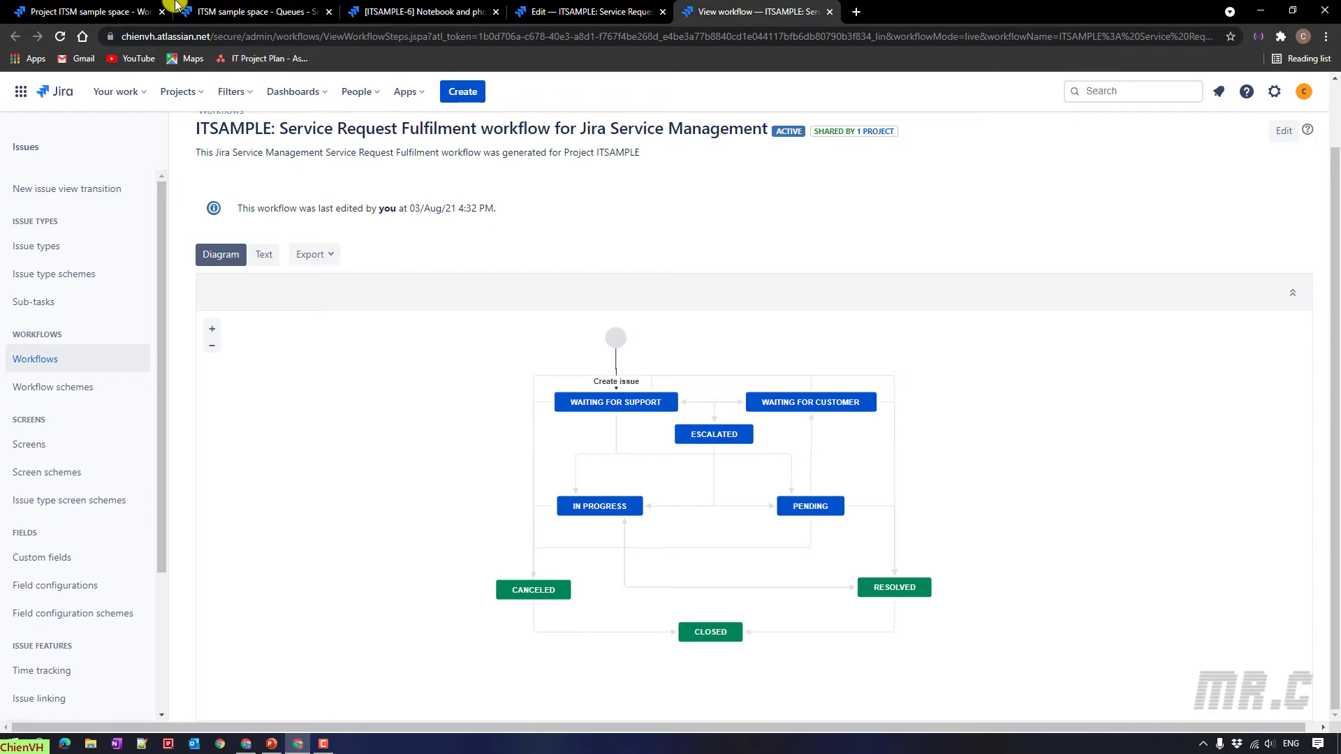
pyautogui.click(110, 10)
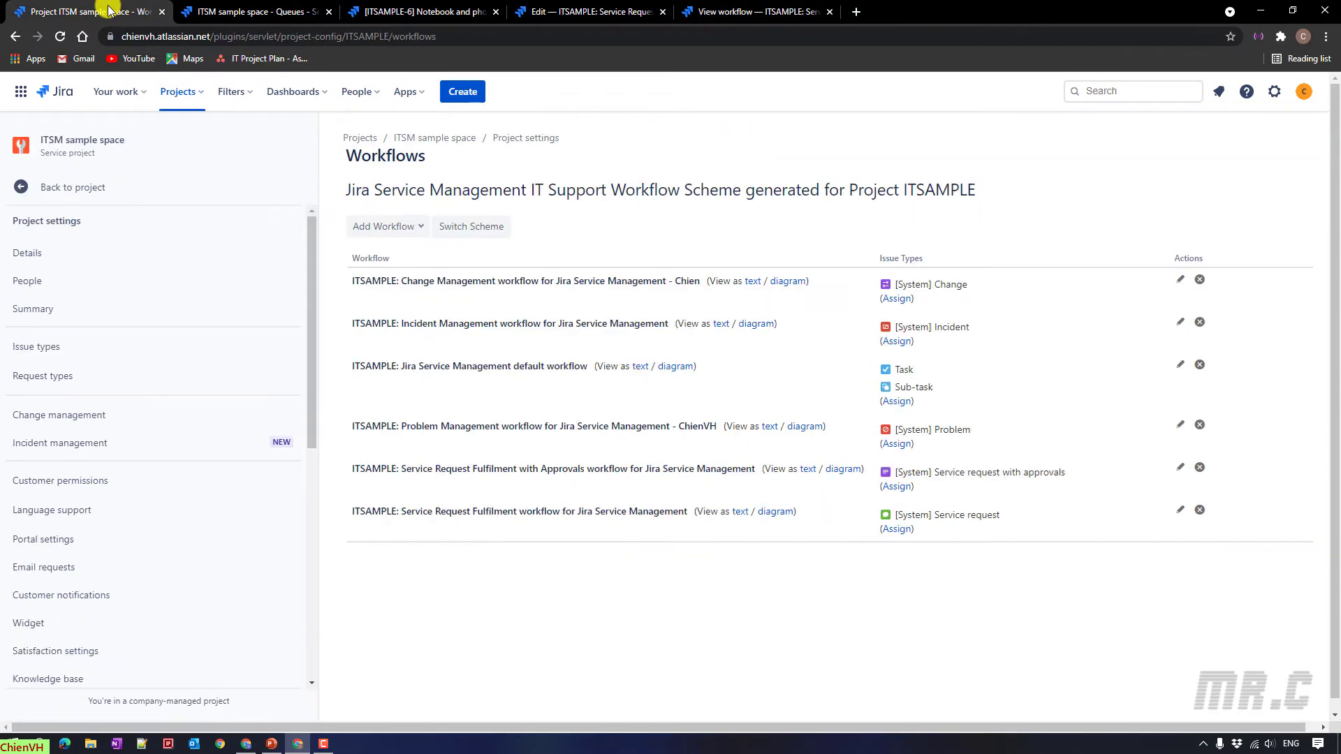
pyautogui.click(419, 231)
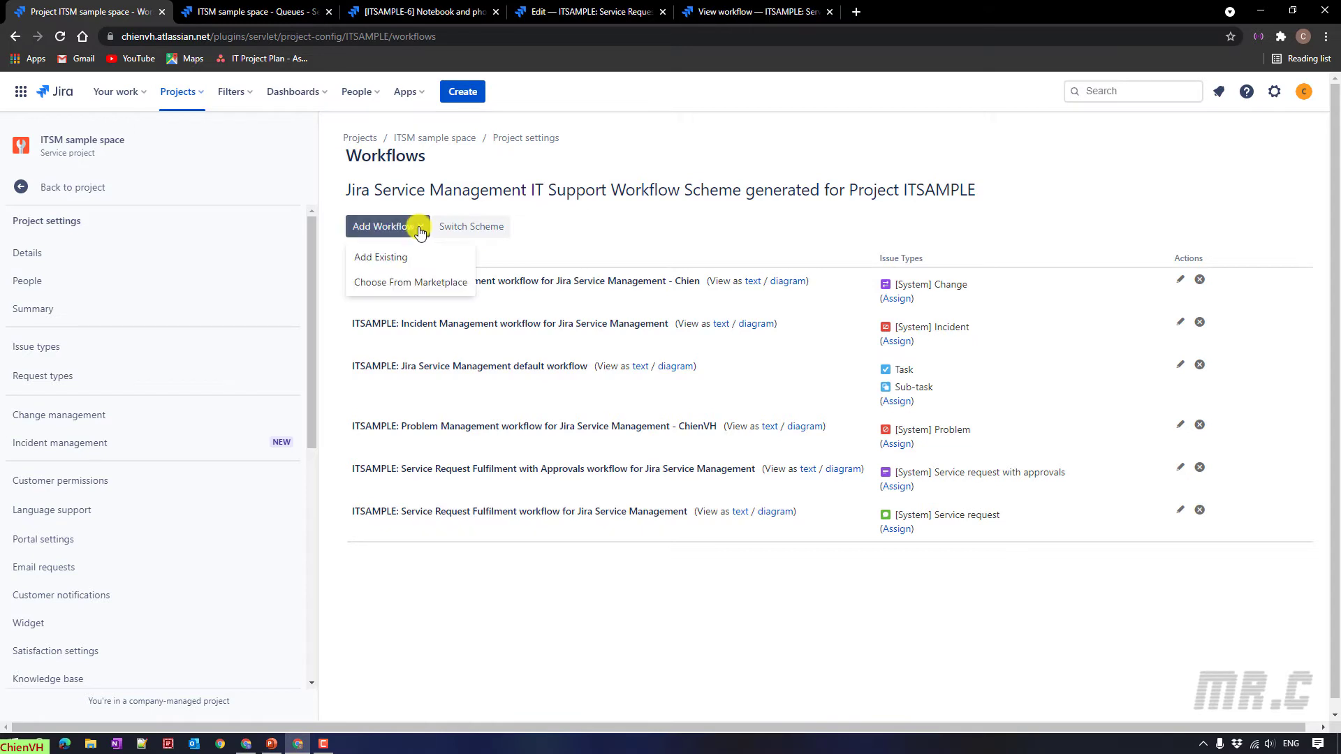
pyautogui.click(377, 262)
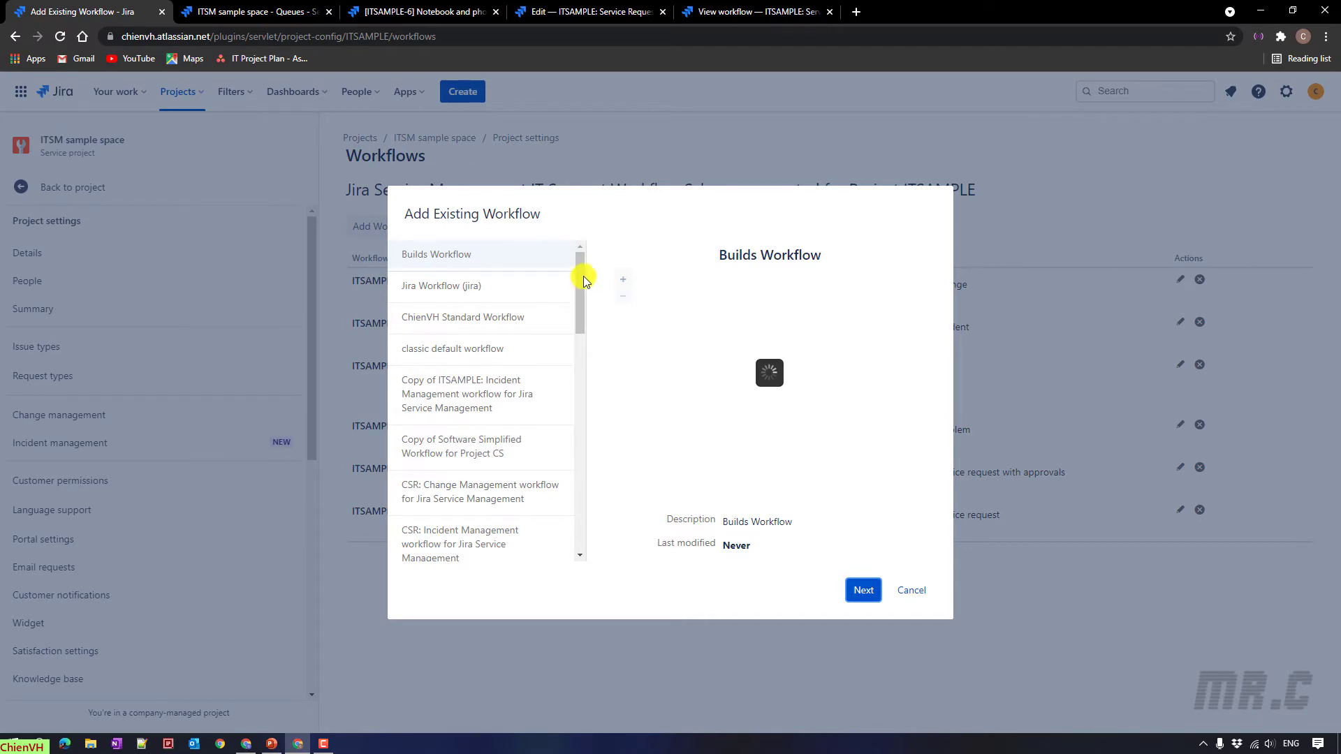
# Step: Pick 'ITSAMPLE: Service Request Fulfilment workflow for Jira Service Management - ChienVH New' and continue
pyautogui.moveTo(578, 266); pyautogui.dragTo(584, 395)
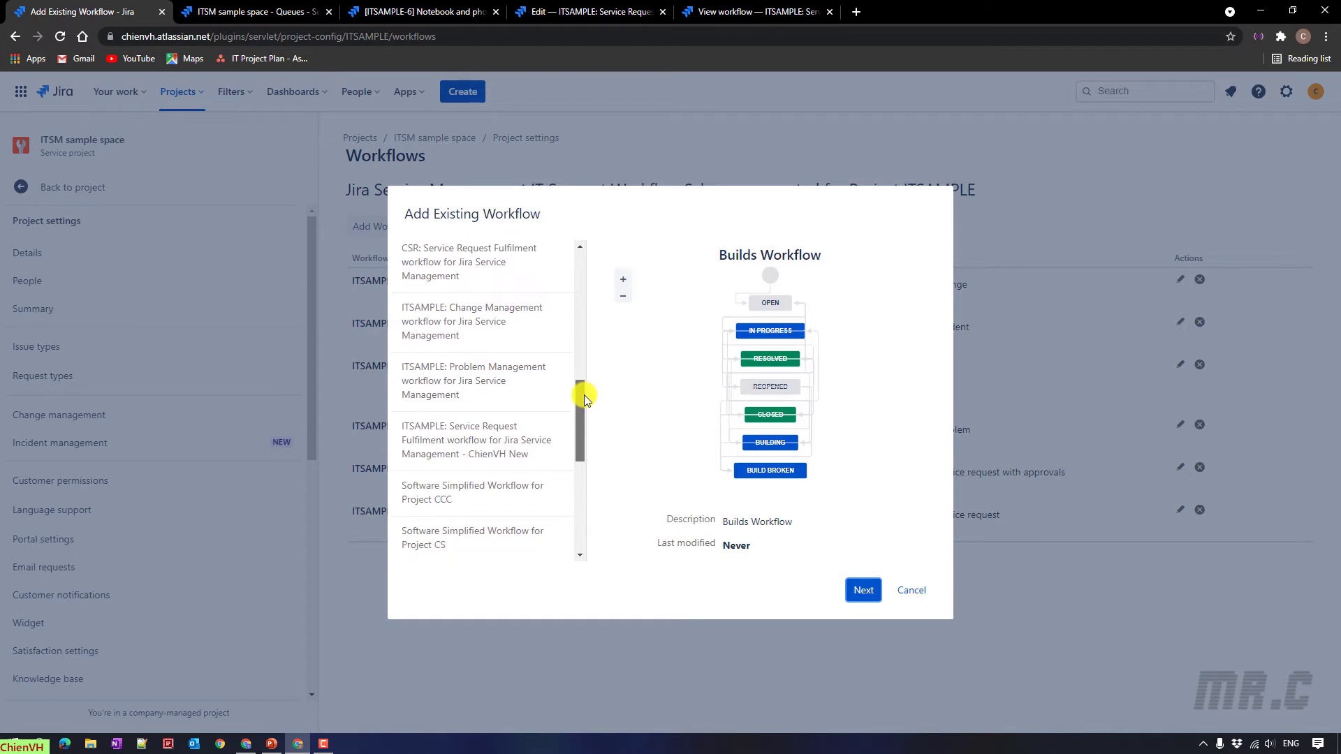
pyautogui.click(493, 445)
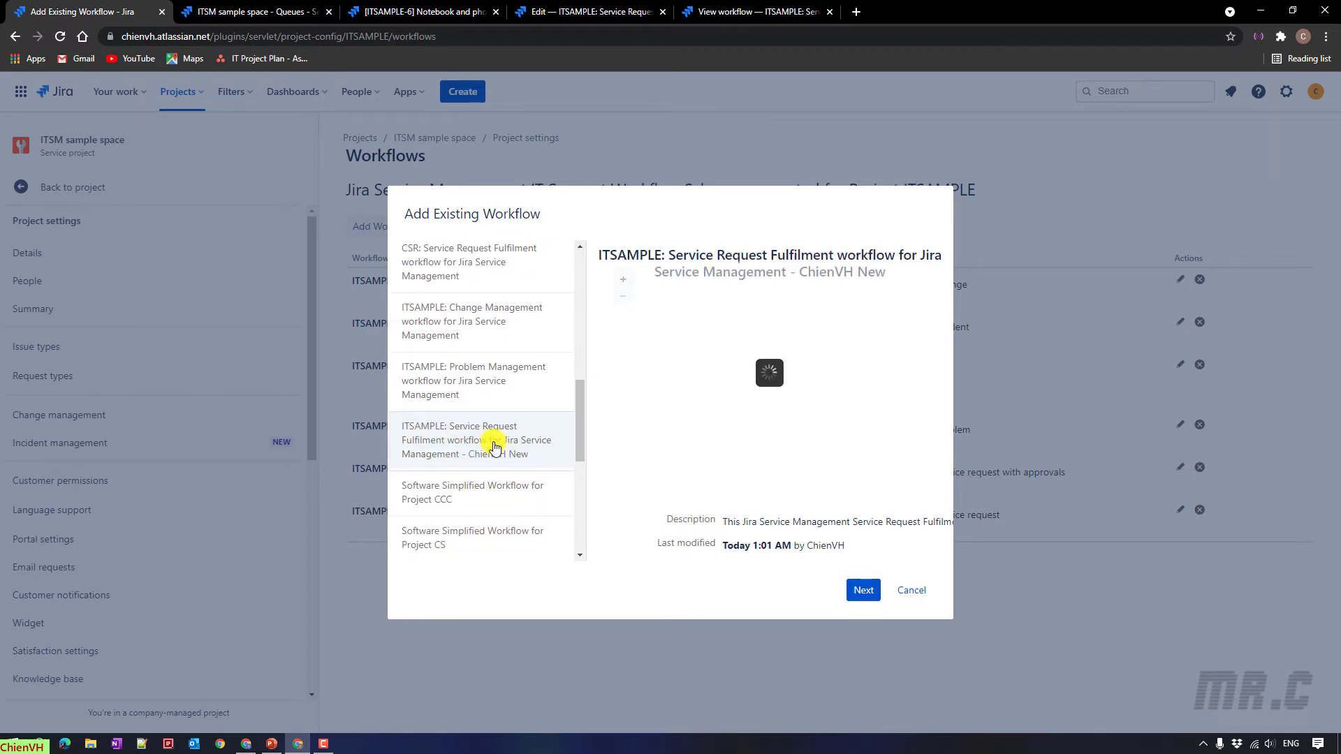
pyautogui.click(862, 591)
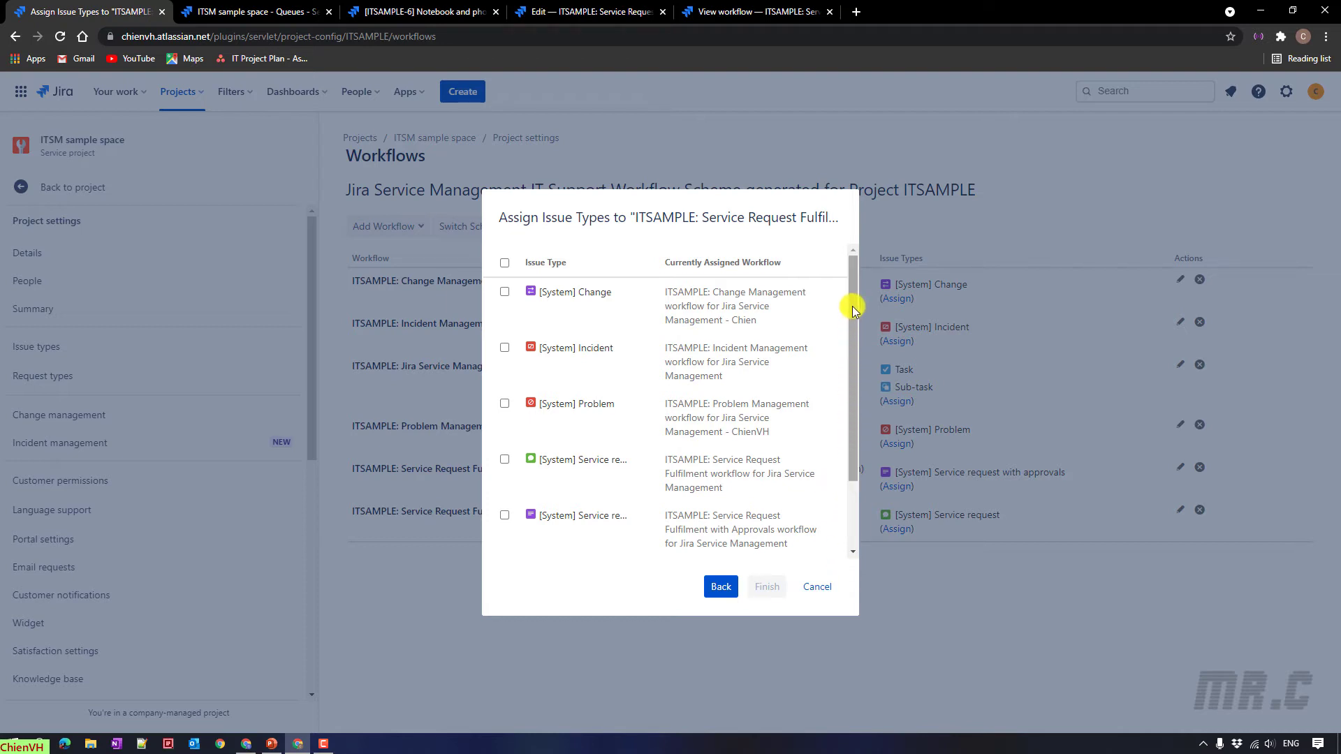
# Step: Tick [System] Service request for the ChienVH New workflow and check the deactivation warning
pyautogui.moveTo(853, 306); pyautogui.dragTo(791, 373)
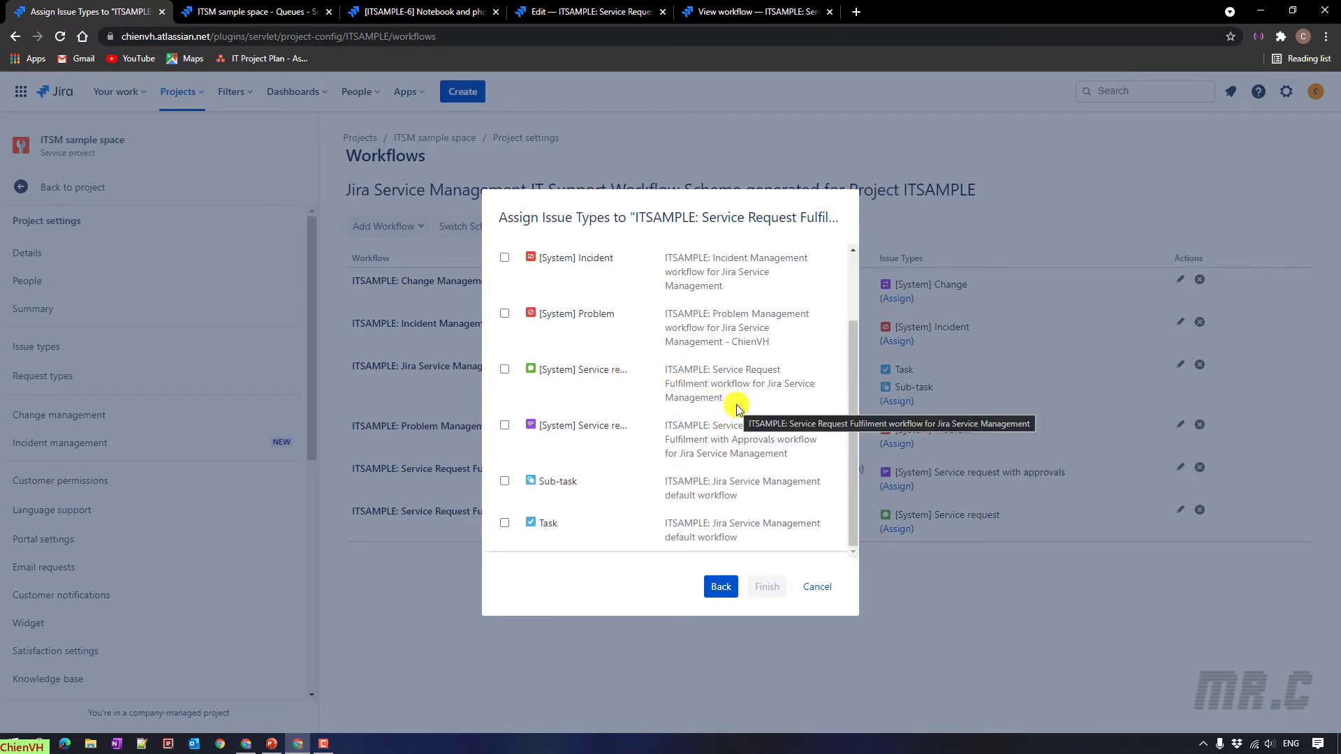
pyautogui.click(649, 388)
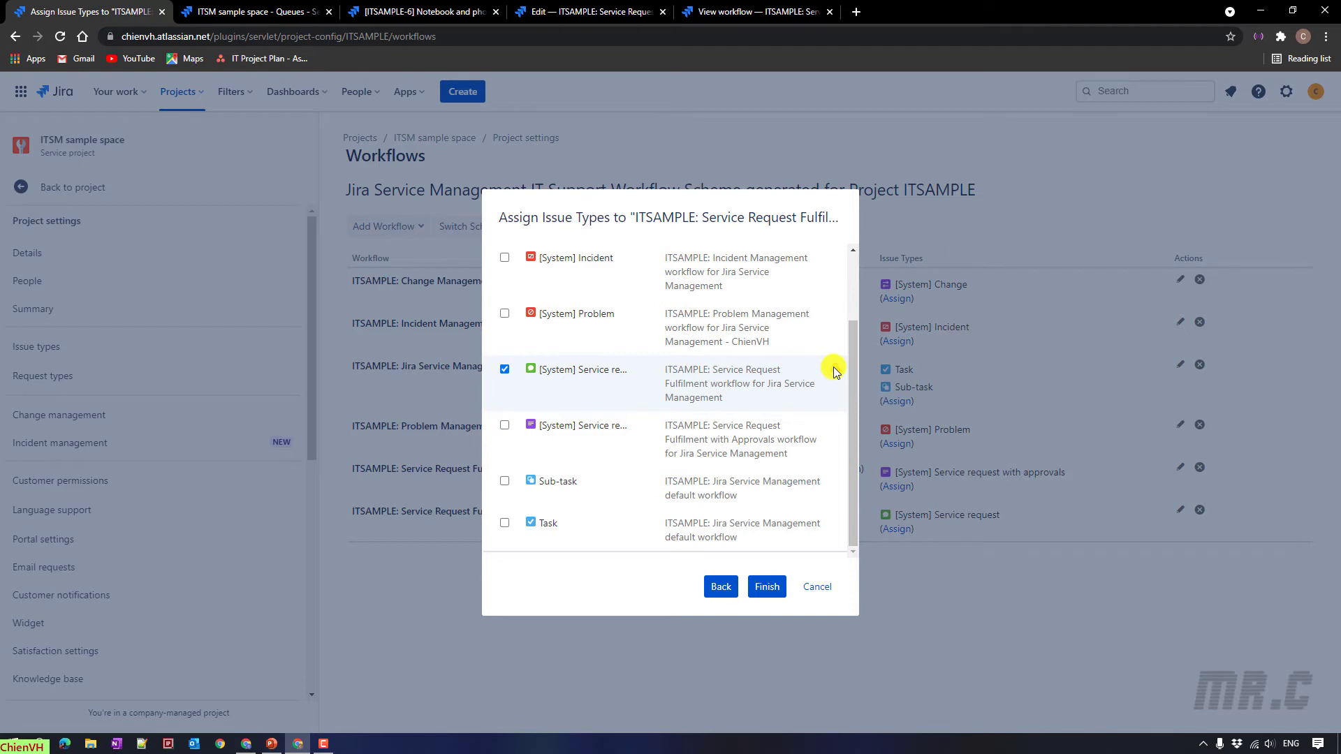
pyautogui.moveTo(835, 369)
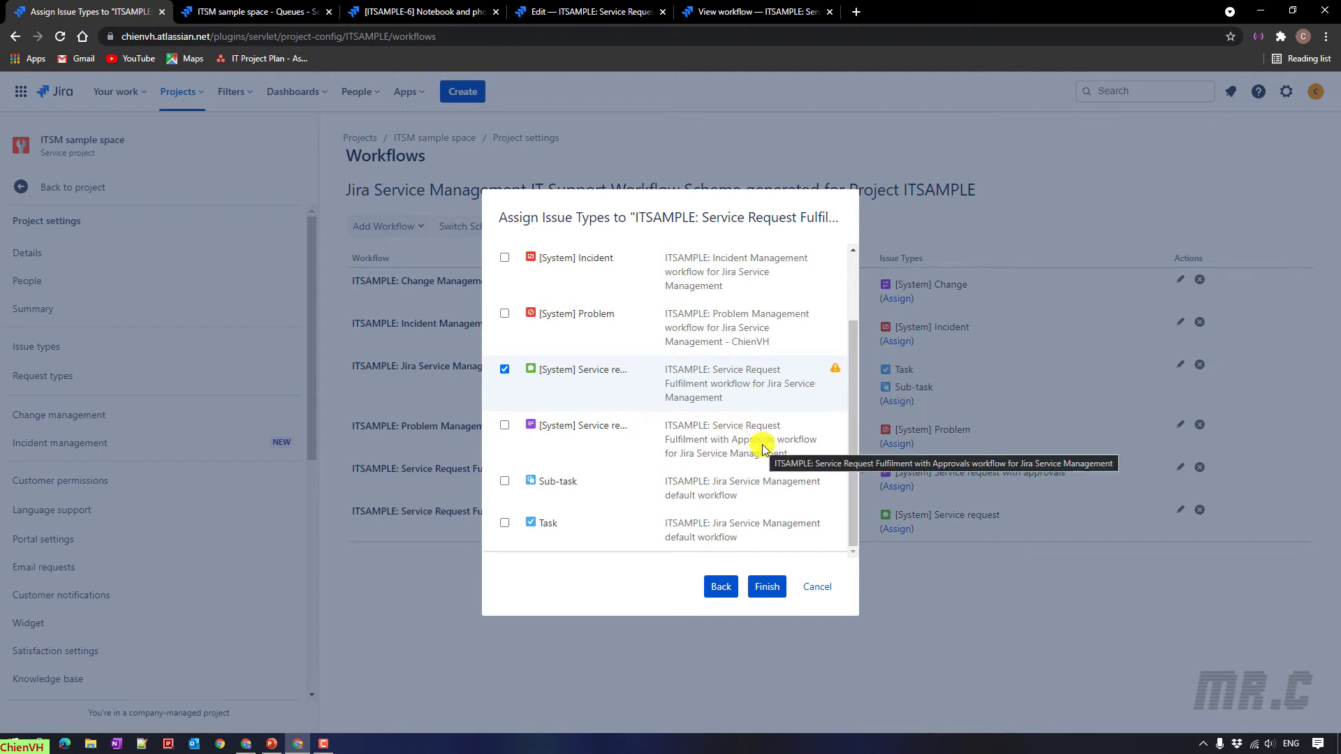
# Step: Glance at the active workflow and designer tabs, then return to the Assign Issue Types dialog
pyautogui.click(742, 9)
pyautogui.click(531, 10)
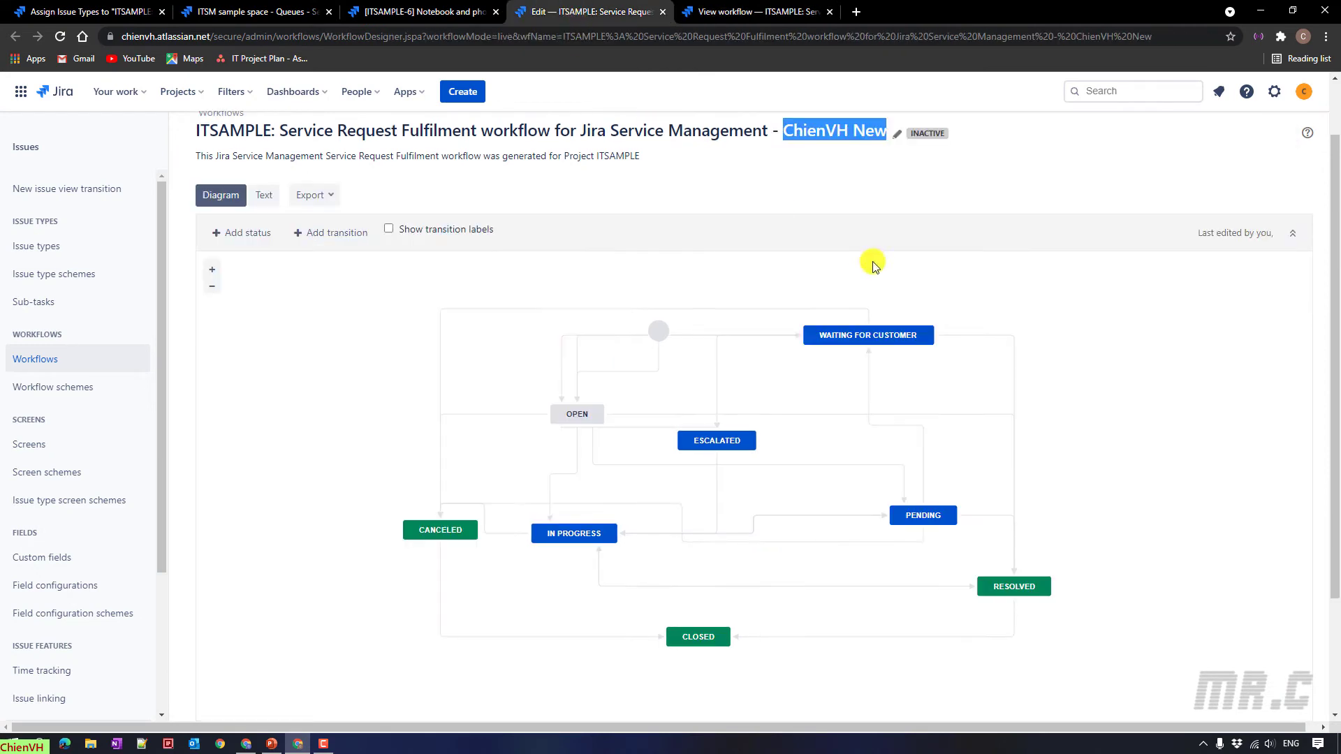
pyautogui.click(786, 203)
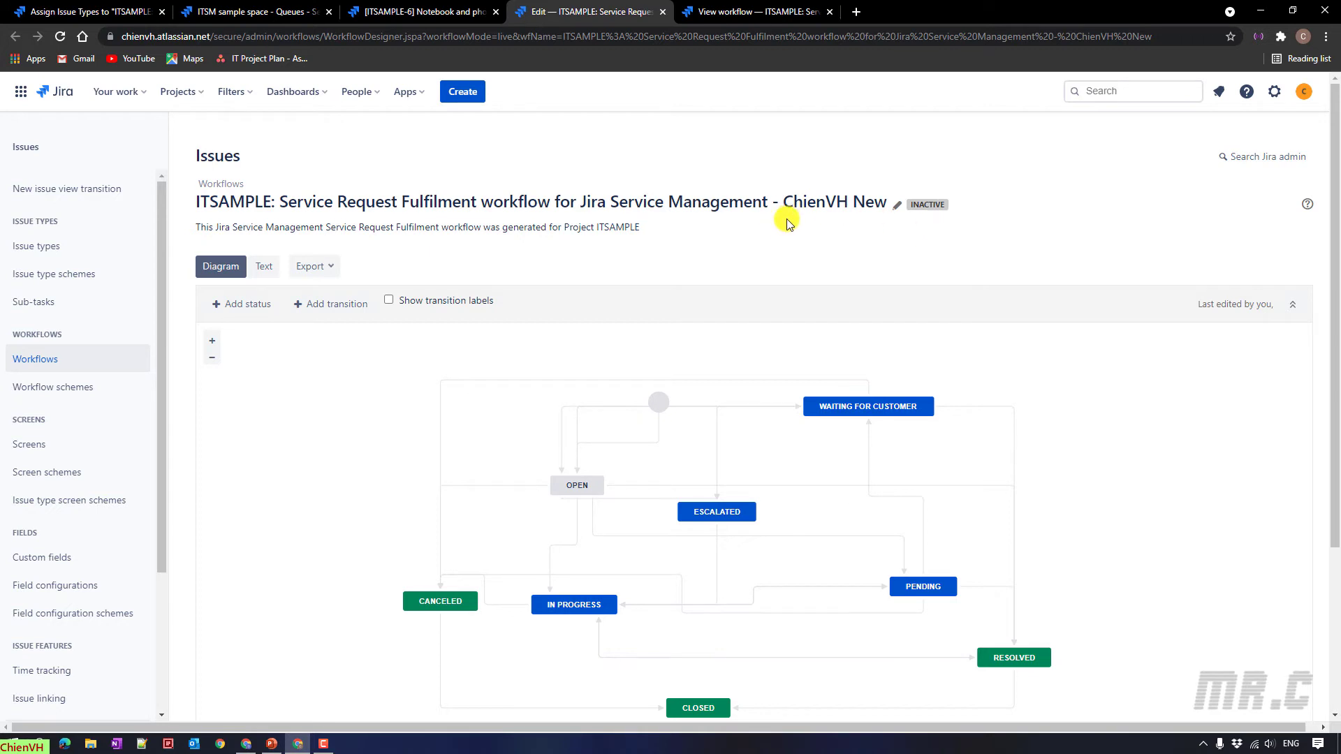
pyautogui.click(111, 7)
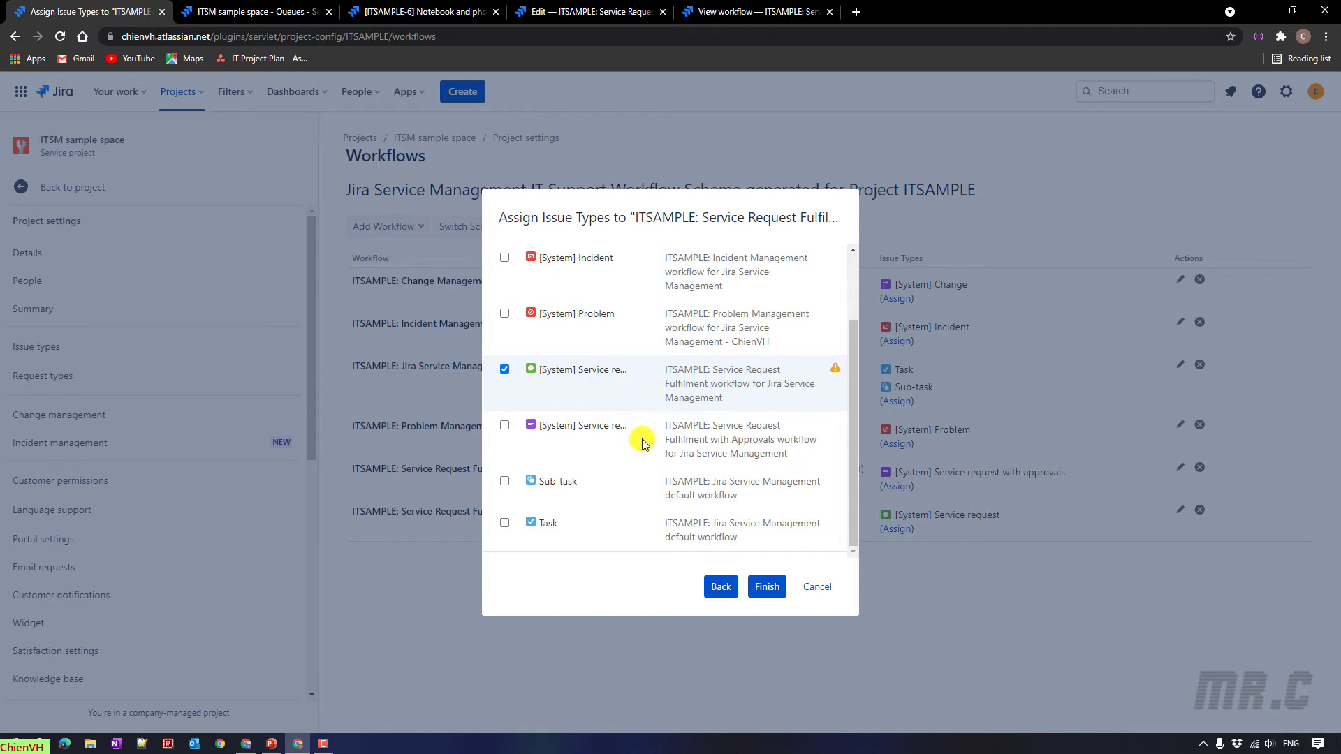
# Step: Finish assigning Service request to ChienVH New and publish the draft workflow scheme
pyautogui.click(769, 588)
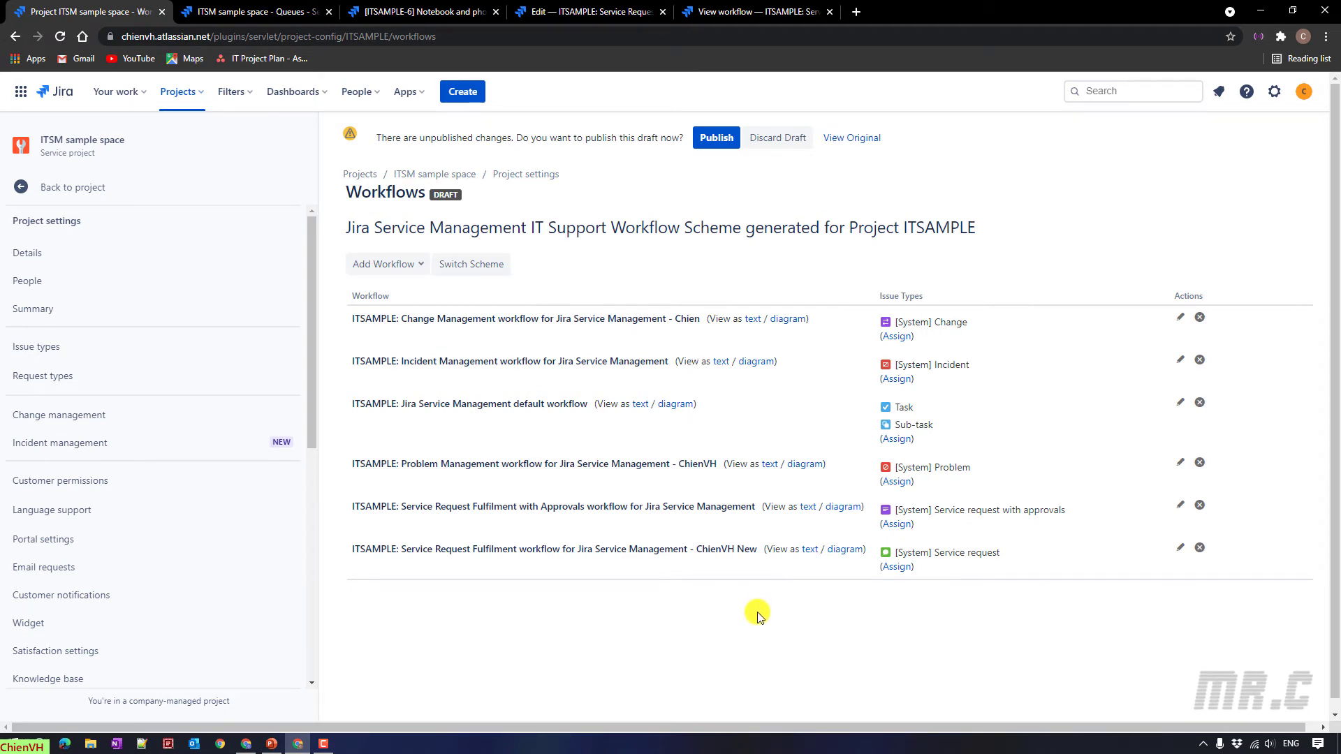
pyautogui.moveTo(353, 549); pyautogui.dragTo(1003, 569)
pyautogui.click(990, 631)
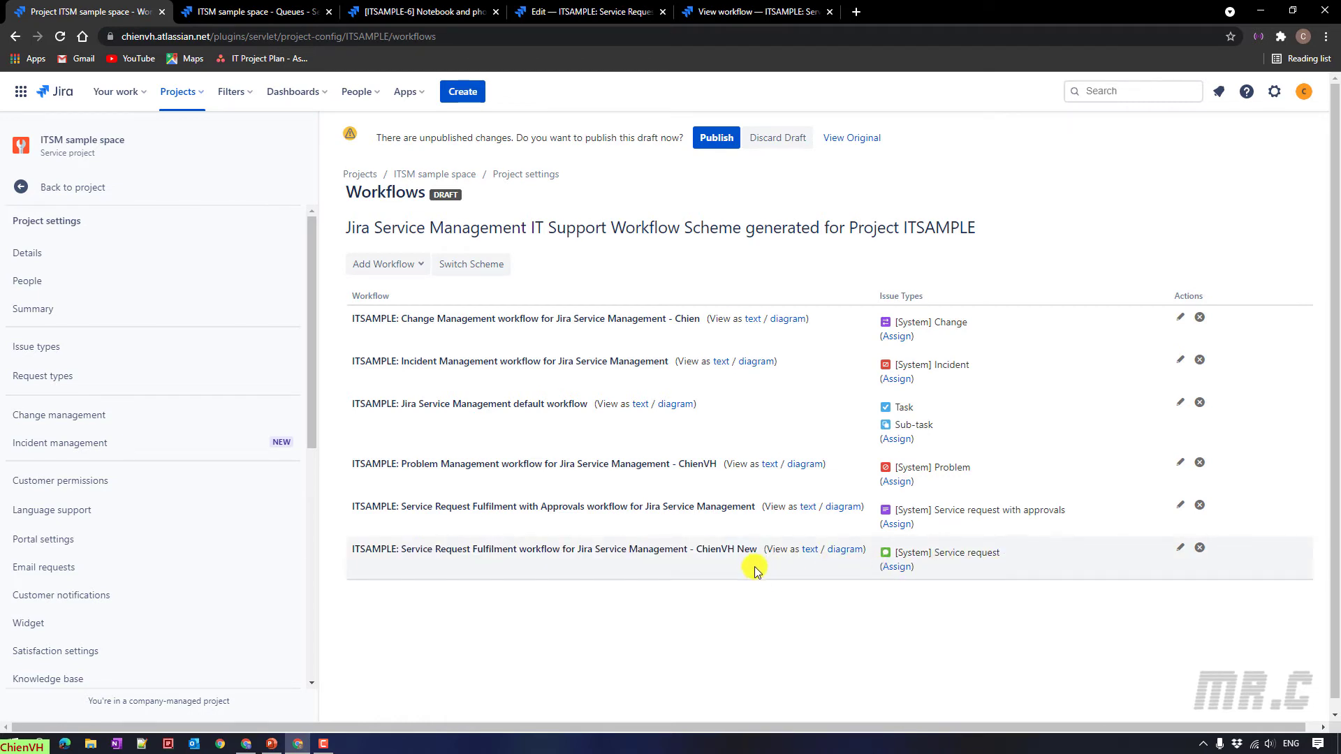
pyautogui.moveTo(757, 549); pyautogui.dragTo(686, 551)
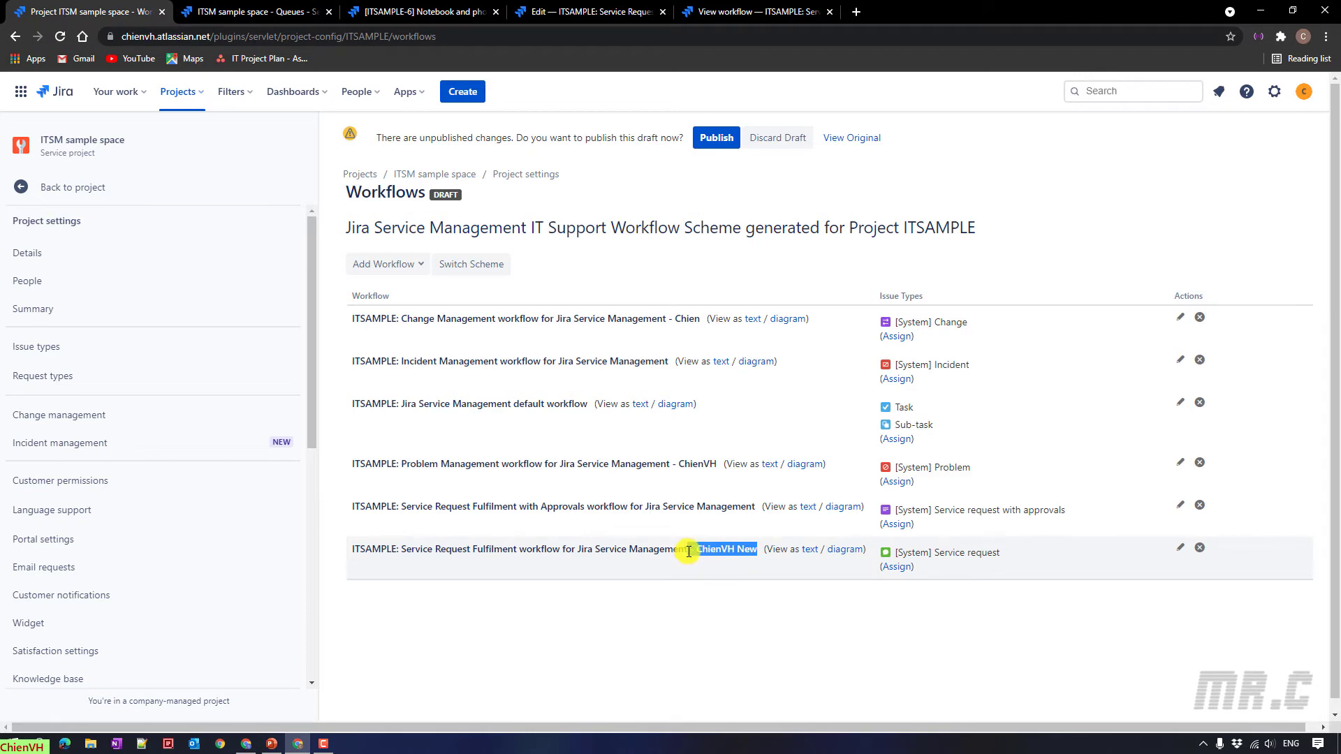
pyautogui.click(711, 601)
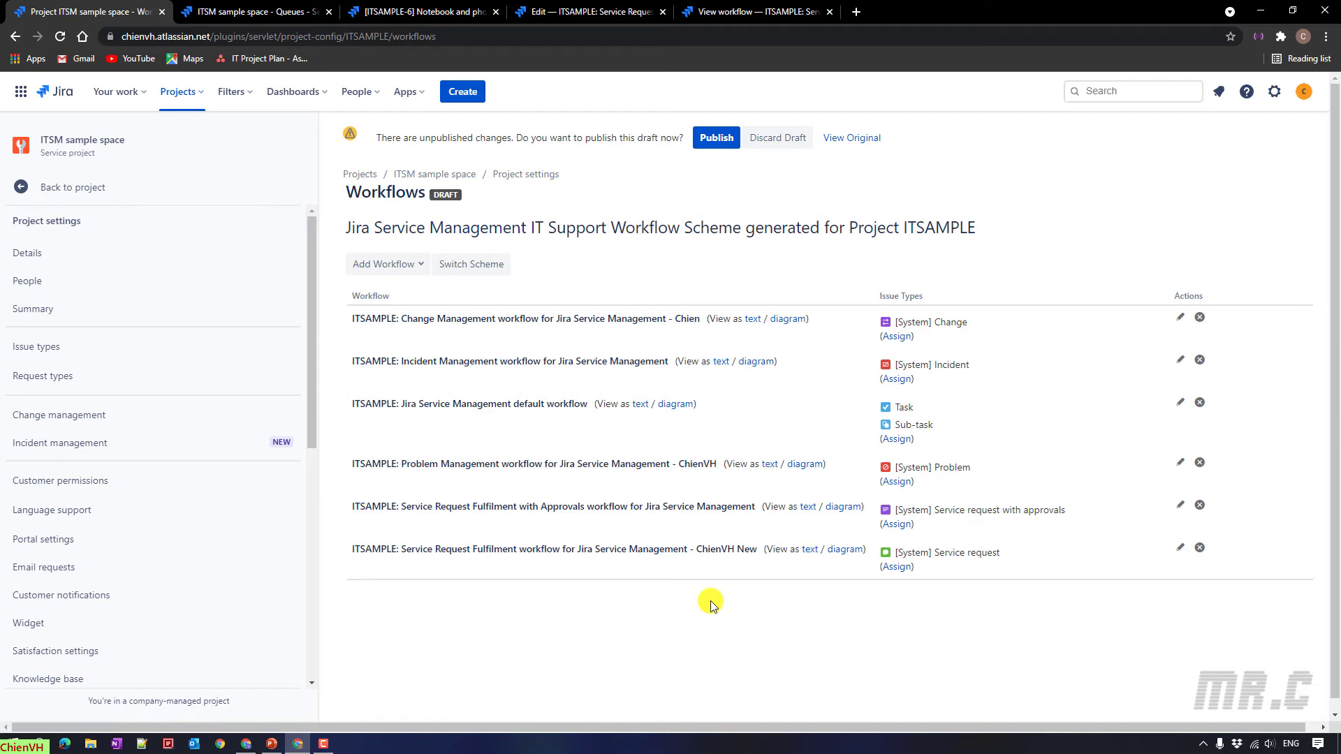
pyautogui.click(718, 139)
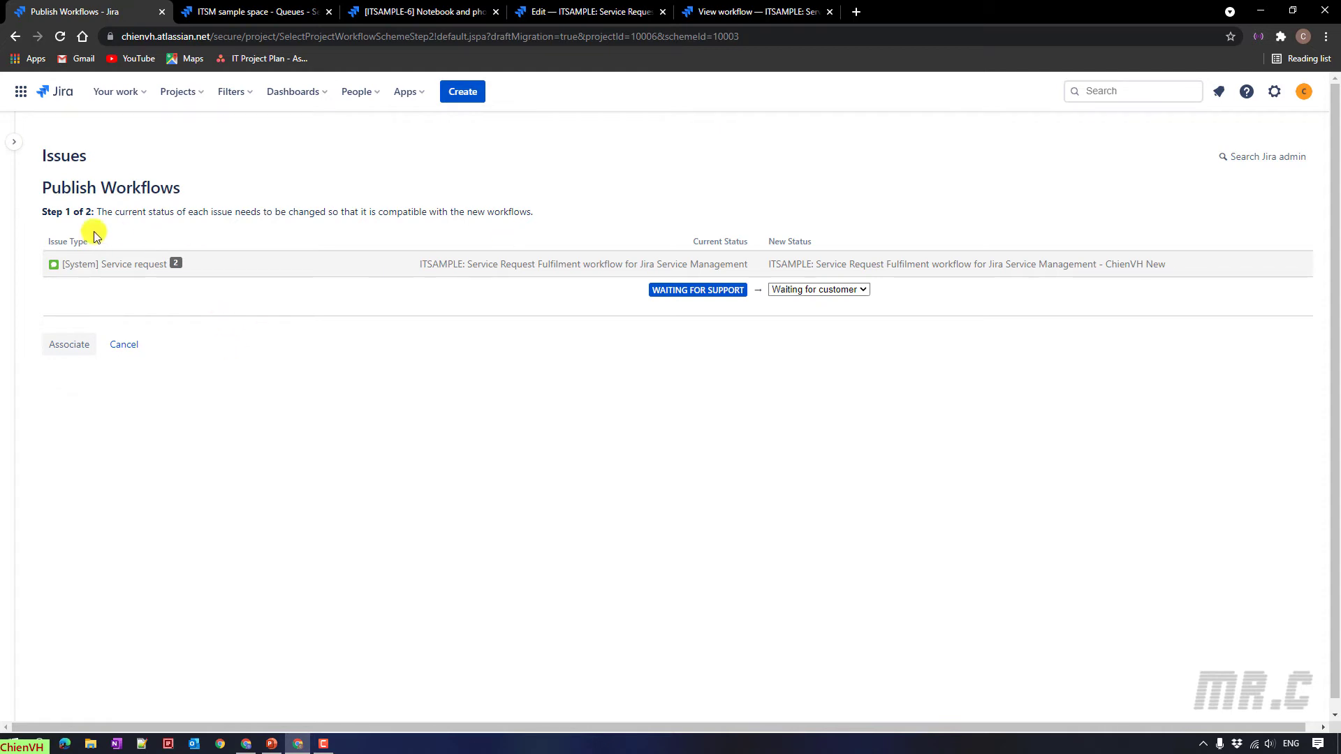
# Step: Map Waiting for Support issues to the new status Open and submit the migration
pyautogui.moveTo(46, 209); pyautogui.dragTo(88, 212)
pyautogui.click(209, 184)
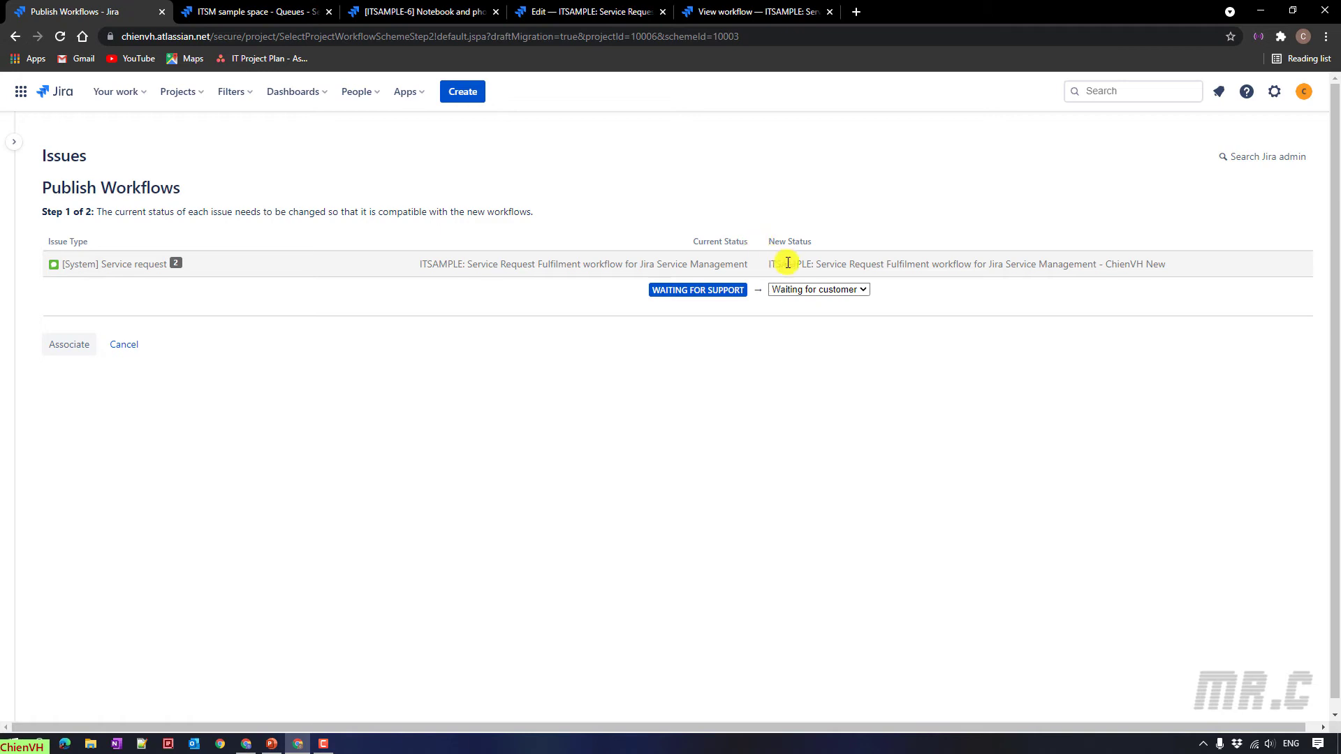
pyautogui.click(862, 290)
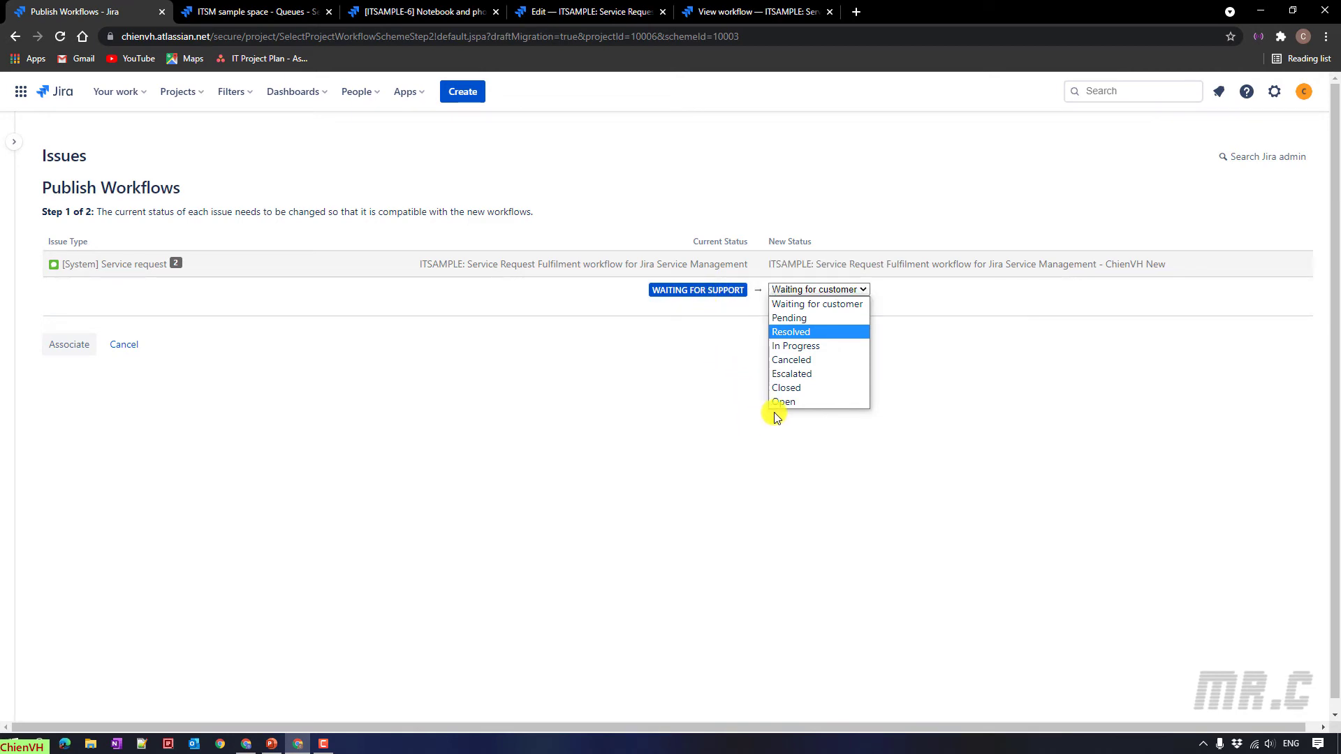
pyautogui.click(809, 403)
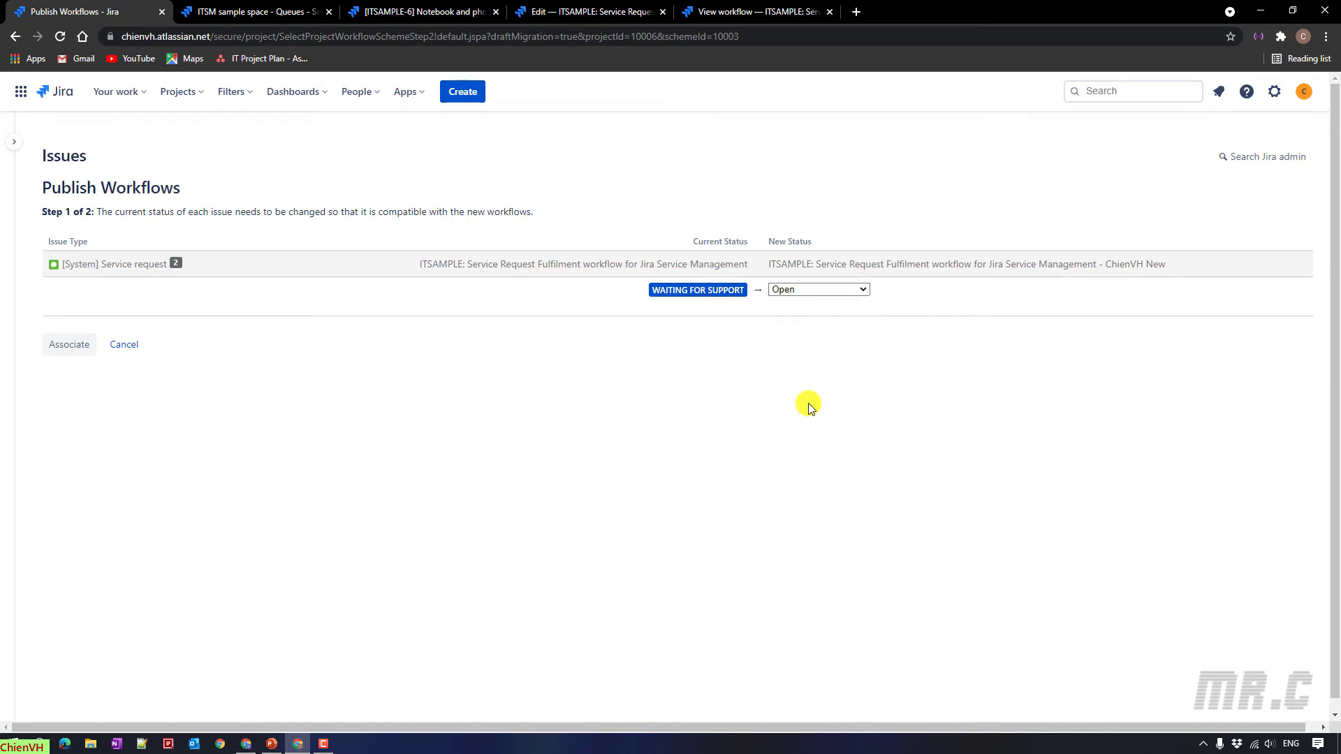
pyautogui.moveTo(730, 301)
pyautogui.click(863, 289)
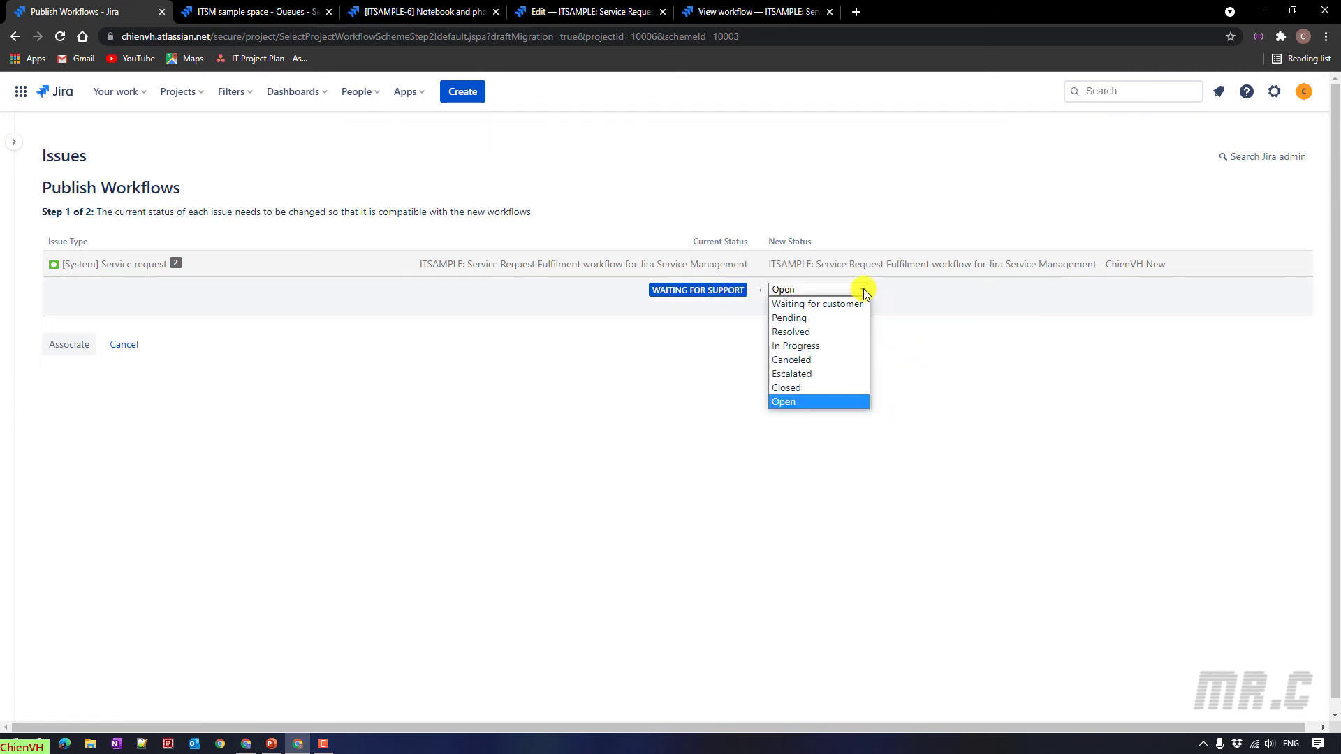
pyautogui.click(814, 372)
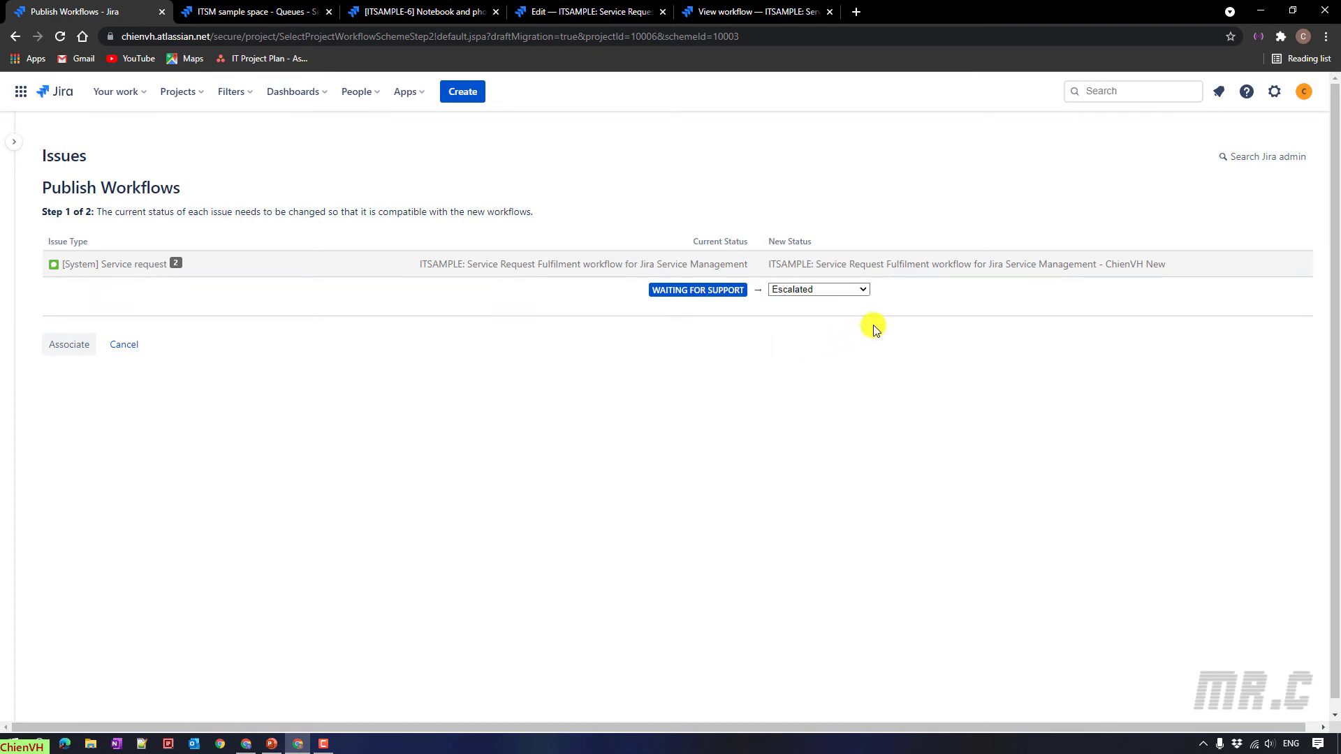
pyautogui.click(853, 290)
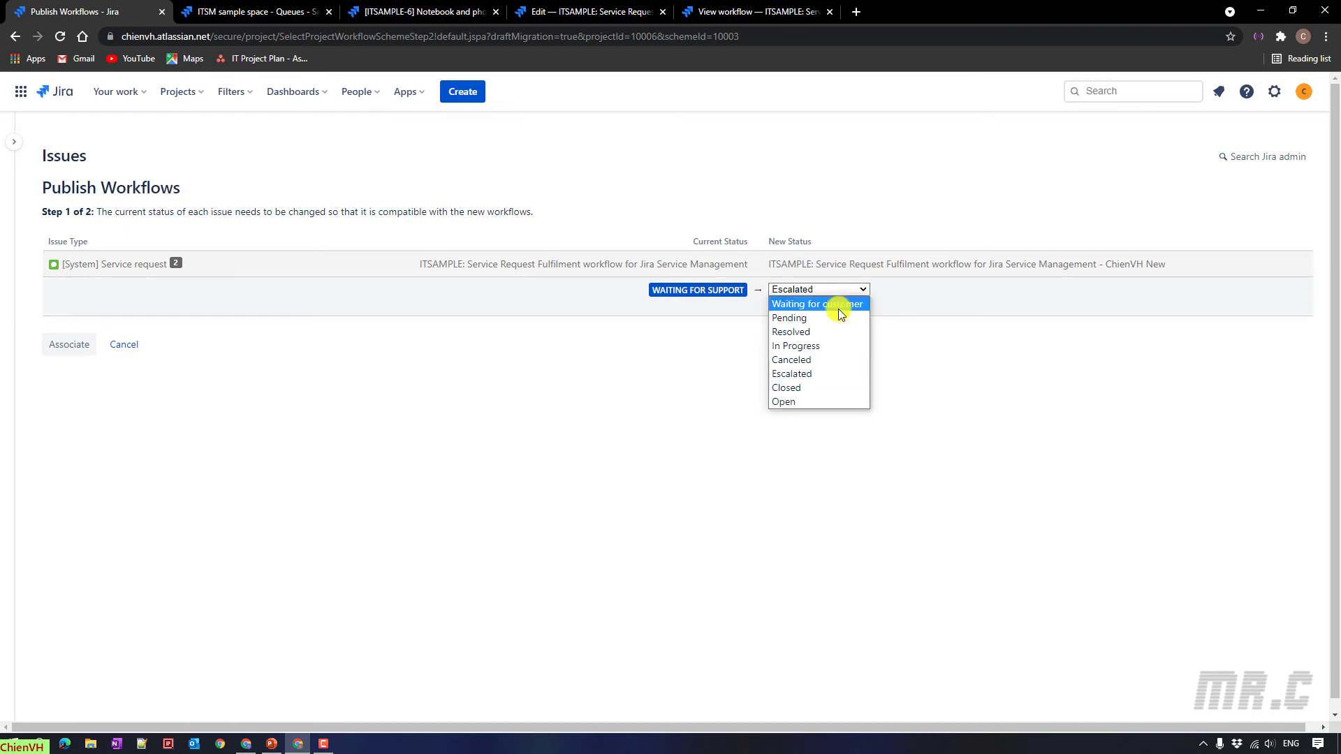
pyautogui.click(819, 401)
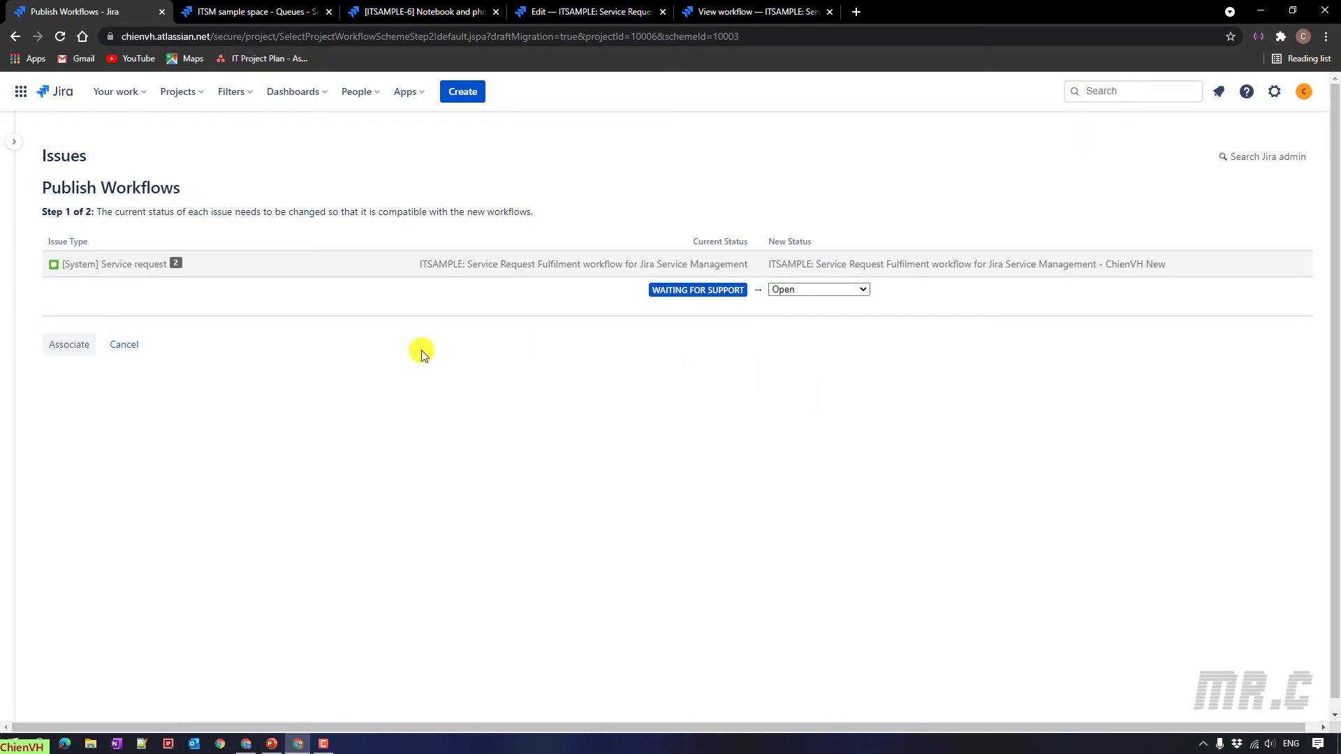
pyautogui.click(69, 345)
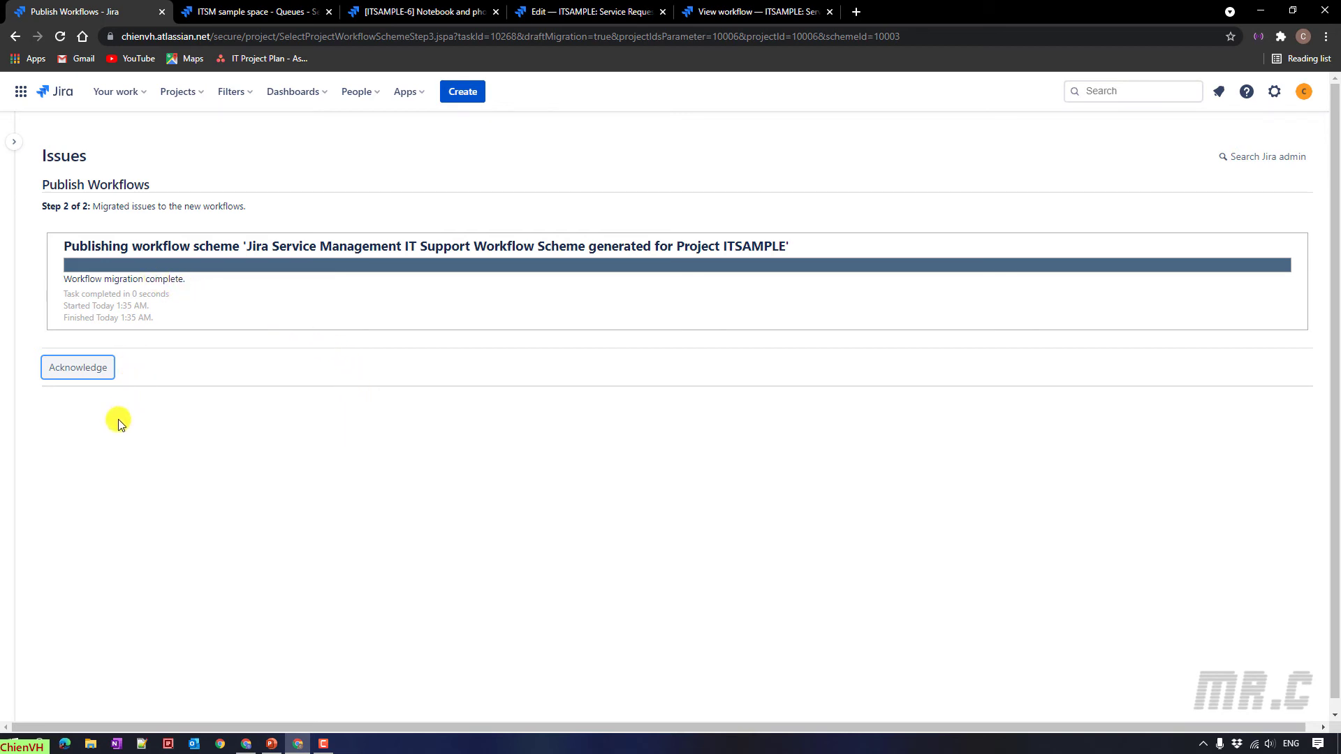
# Step: Acknowledge the finished workflow migration to return to the ITSAMPLE Workflows page
pyautogui.click(76, 368)
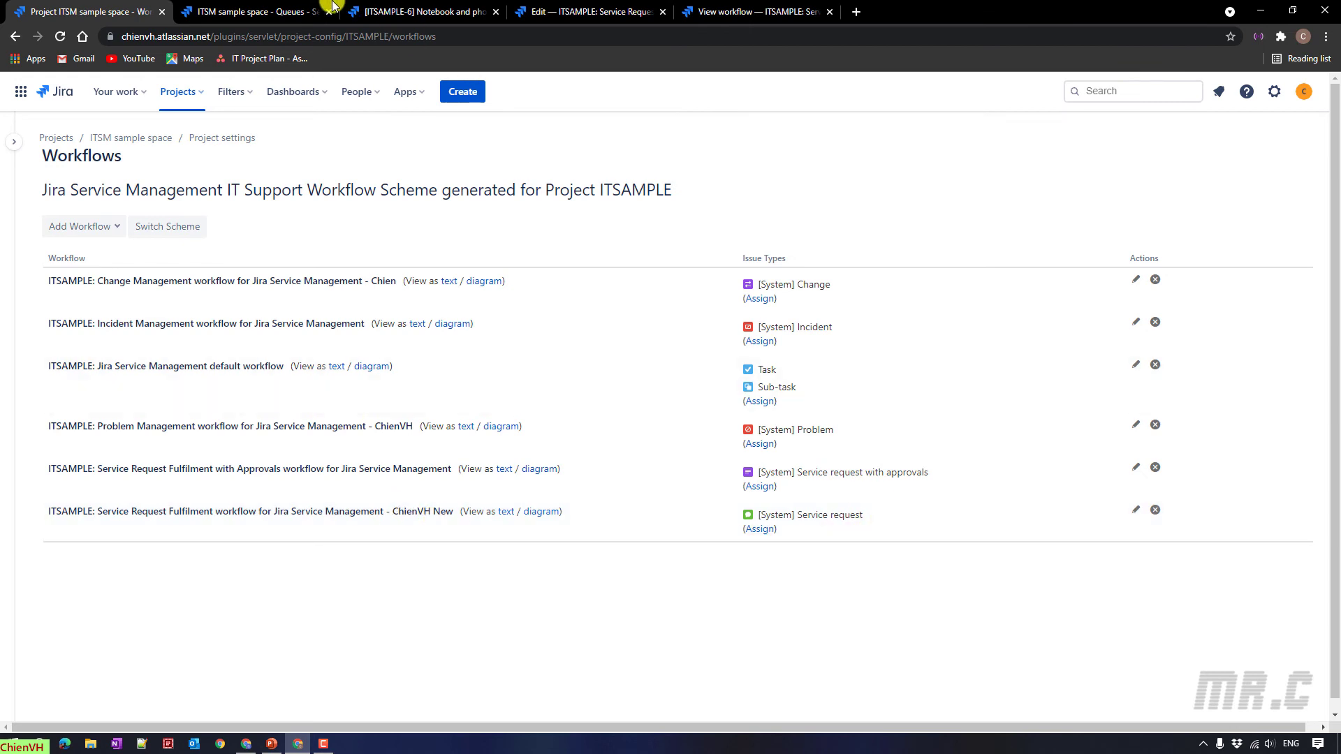
# Step: Reload the open-tickets queue and open ticket ITSAMPLE-4 in a new tab
pyautogui.click(259, 10)
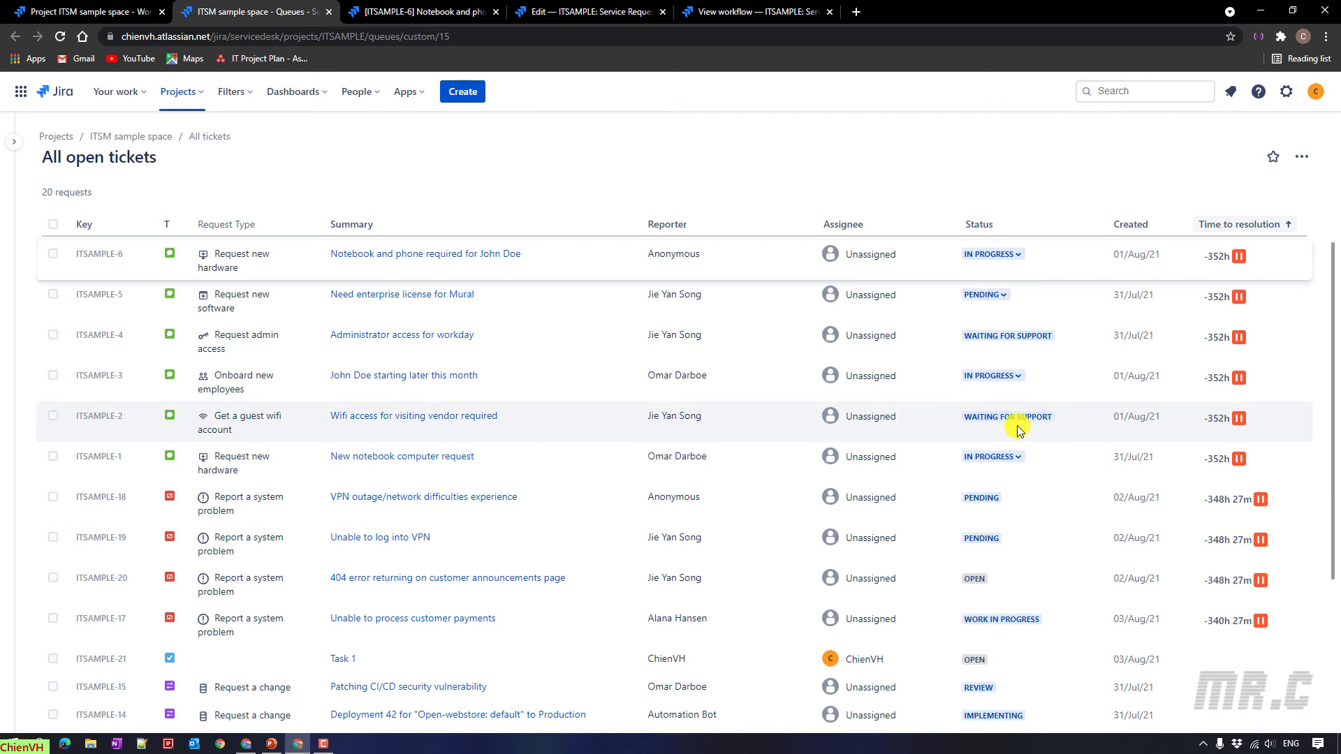
pyautogui.click(59, 36)
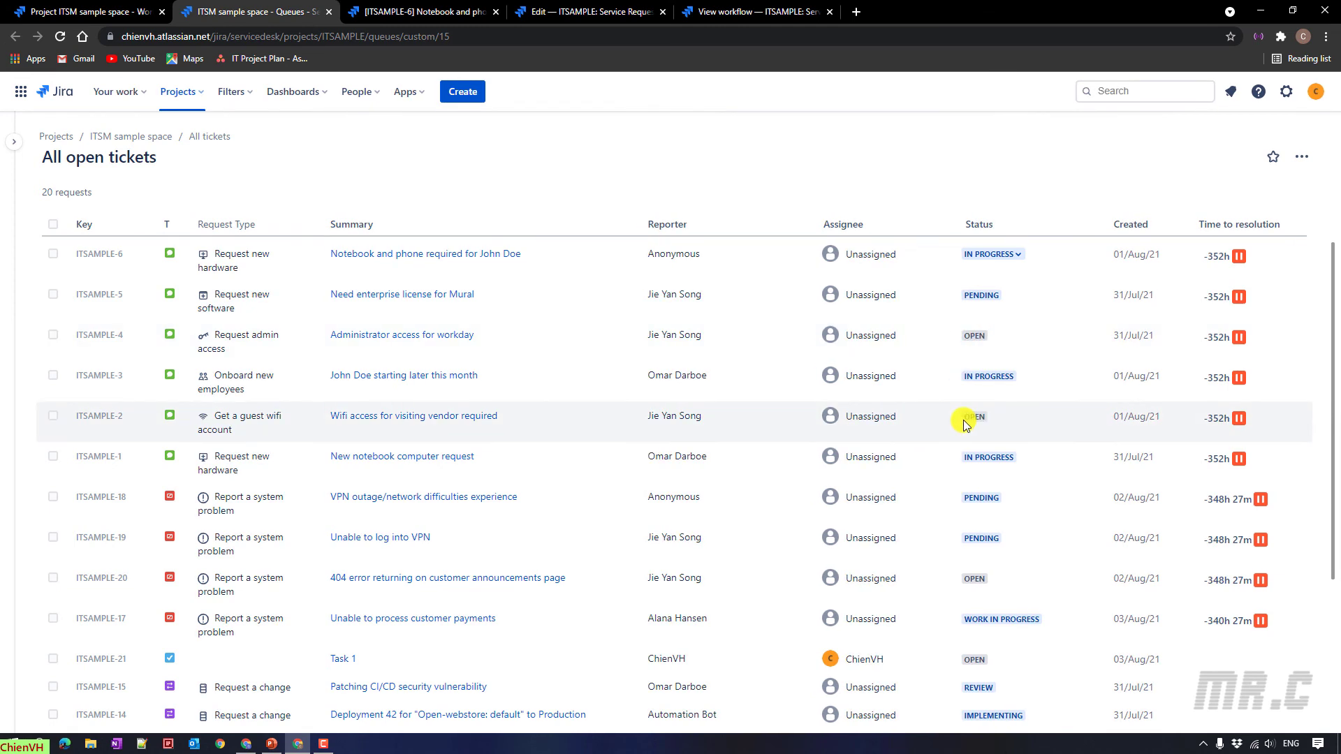
pyautogui.middleClick(108, 336)
# Step: On ticket ITSAMPLE-4, show its workflow diagram from the Open status dropdown
pyautogui.click(384, 8)
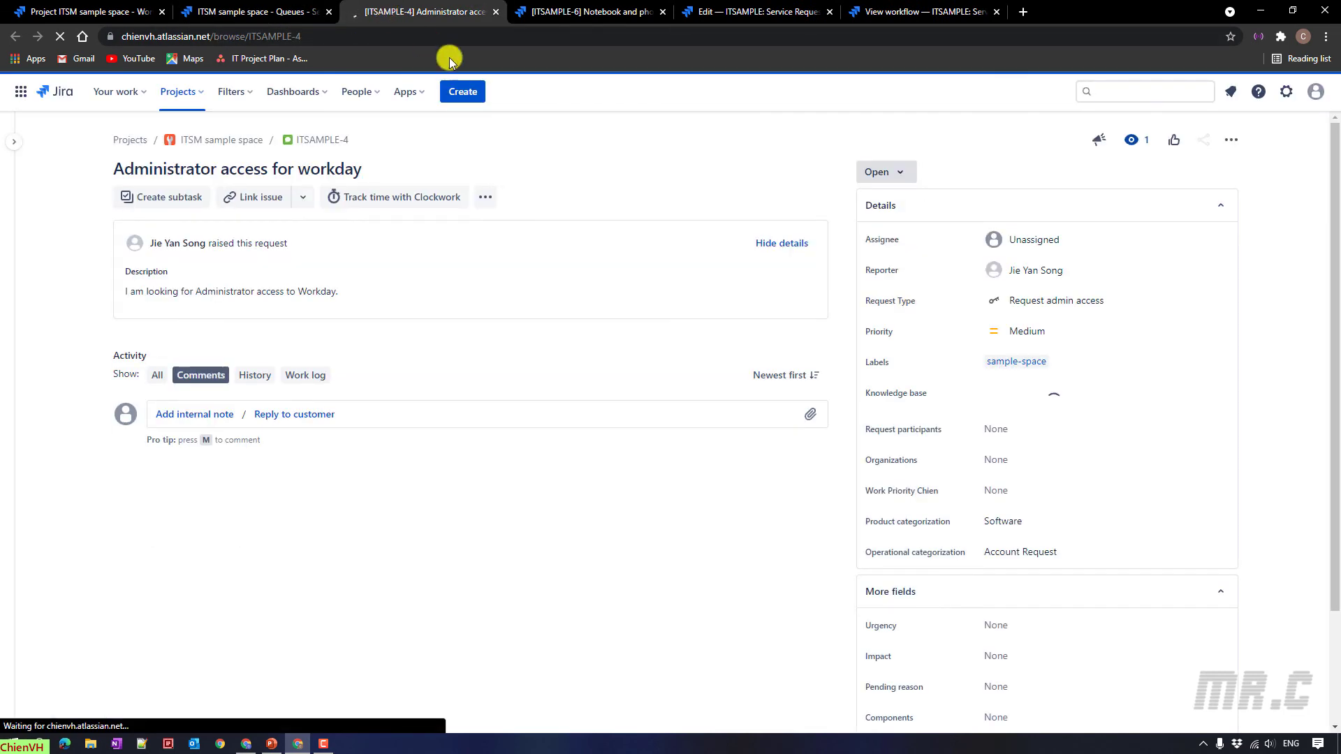
pyautogui.click(903, 173)
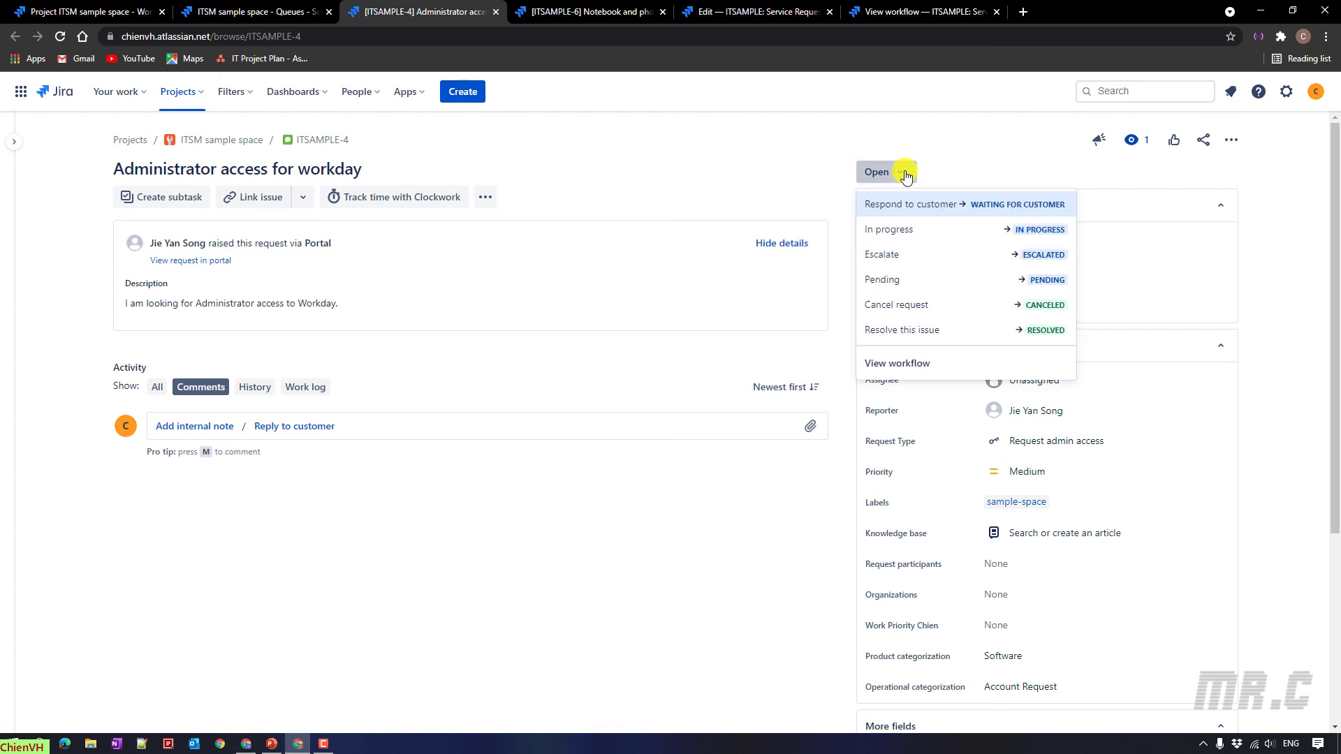
pyautogui.click(937, 366)
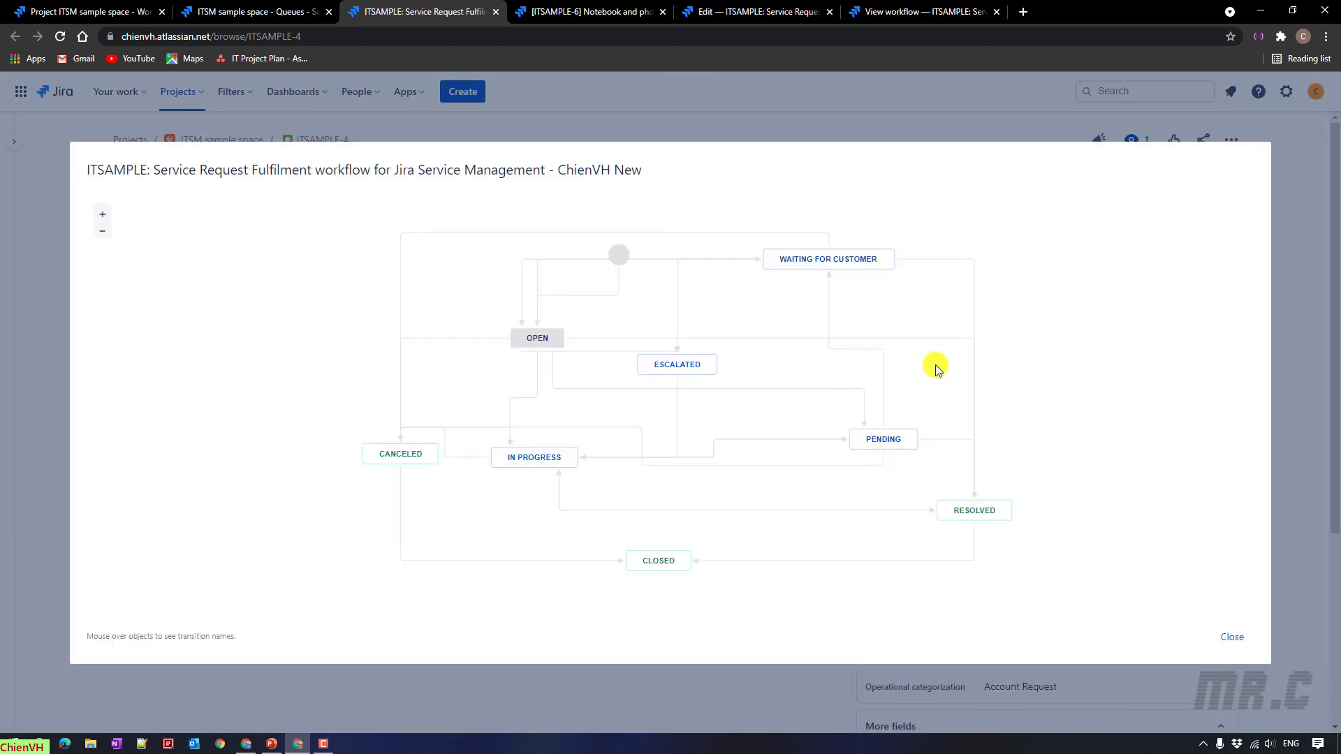
# Step: Check the diagram's title and confirm the workflow is ChienVH New
pyautogui.moveTo(524, 339)
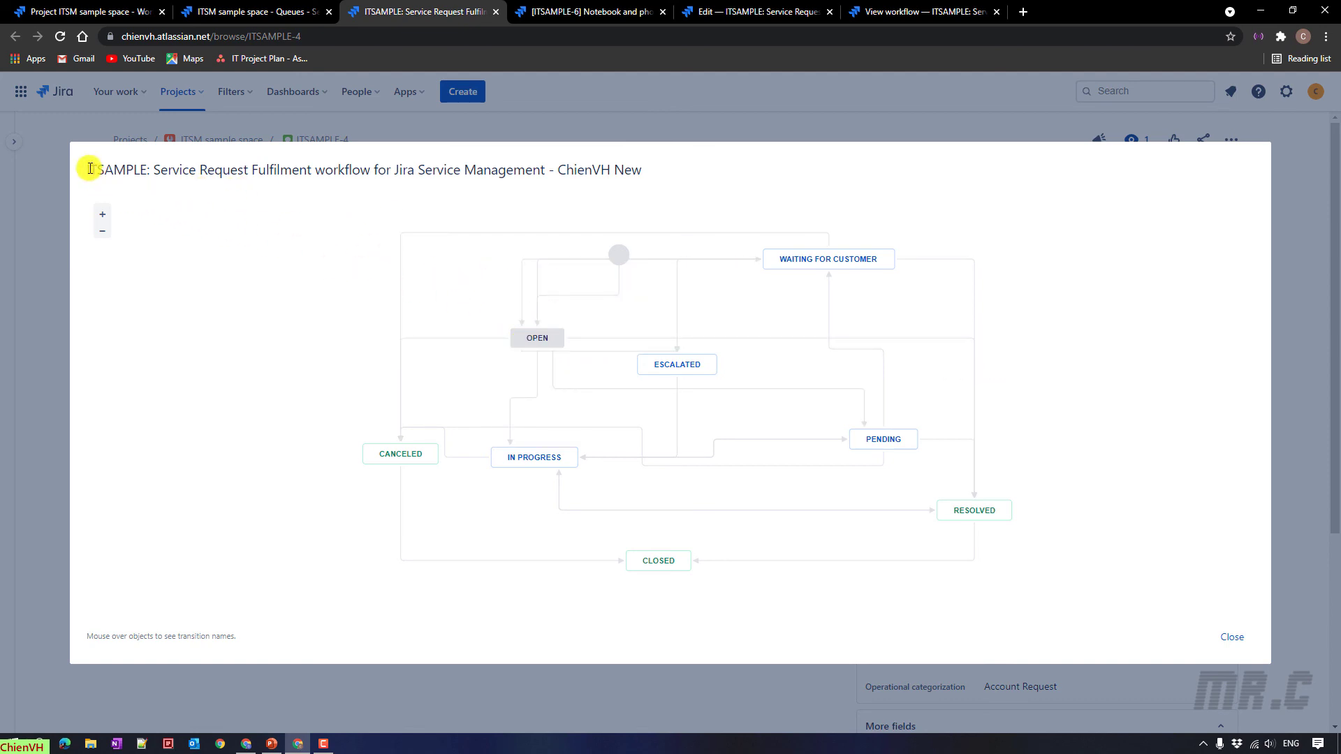
pyautogui.moveTo(84, 167); pyautogui.dragTo(363, 191)
pyautogui.moveTo(614, 190); pyautogui.dragTo(647, 173)
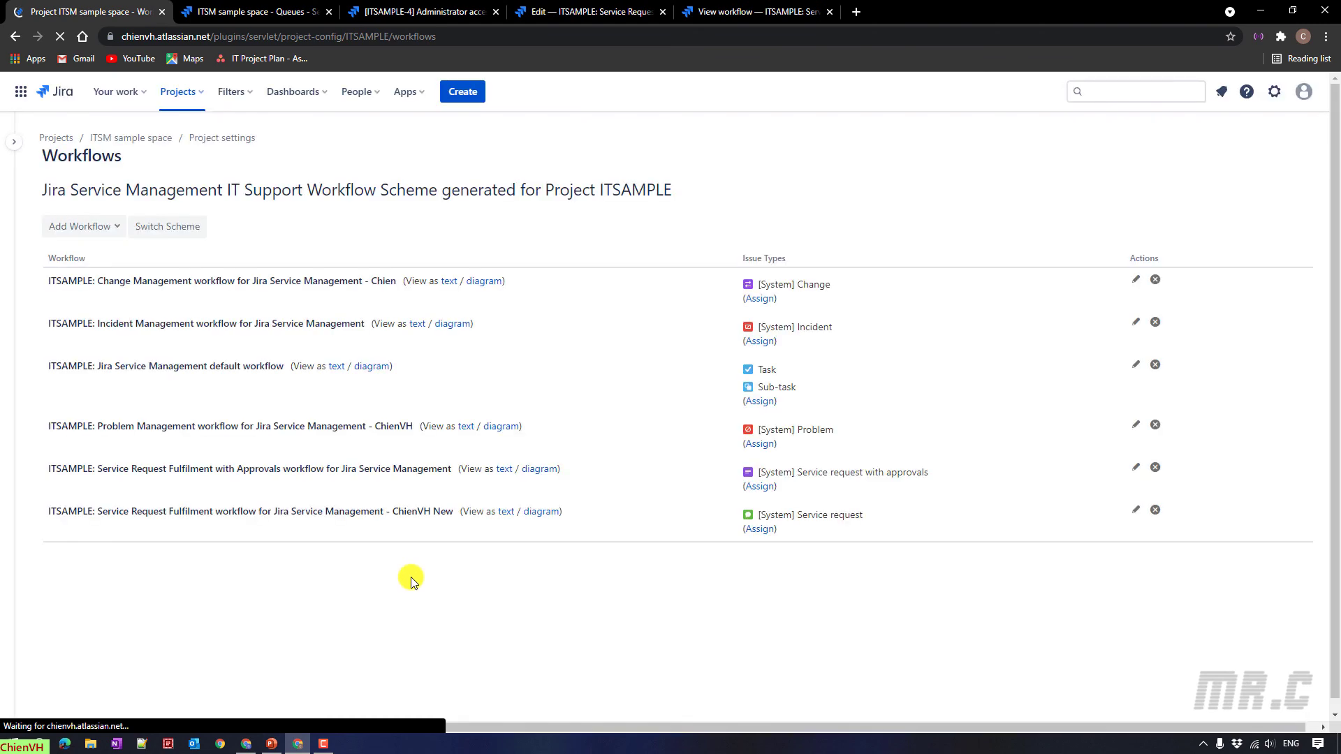
pyautogui.moveTo(454, 513); pyautogui.dragTo(190, 558)
pyautogui.click(190, 557)
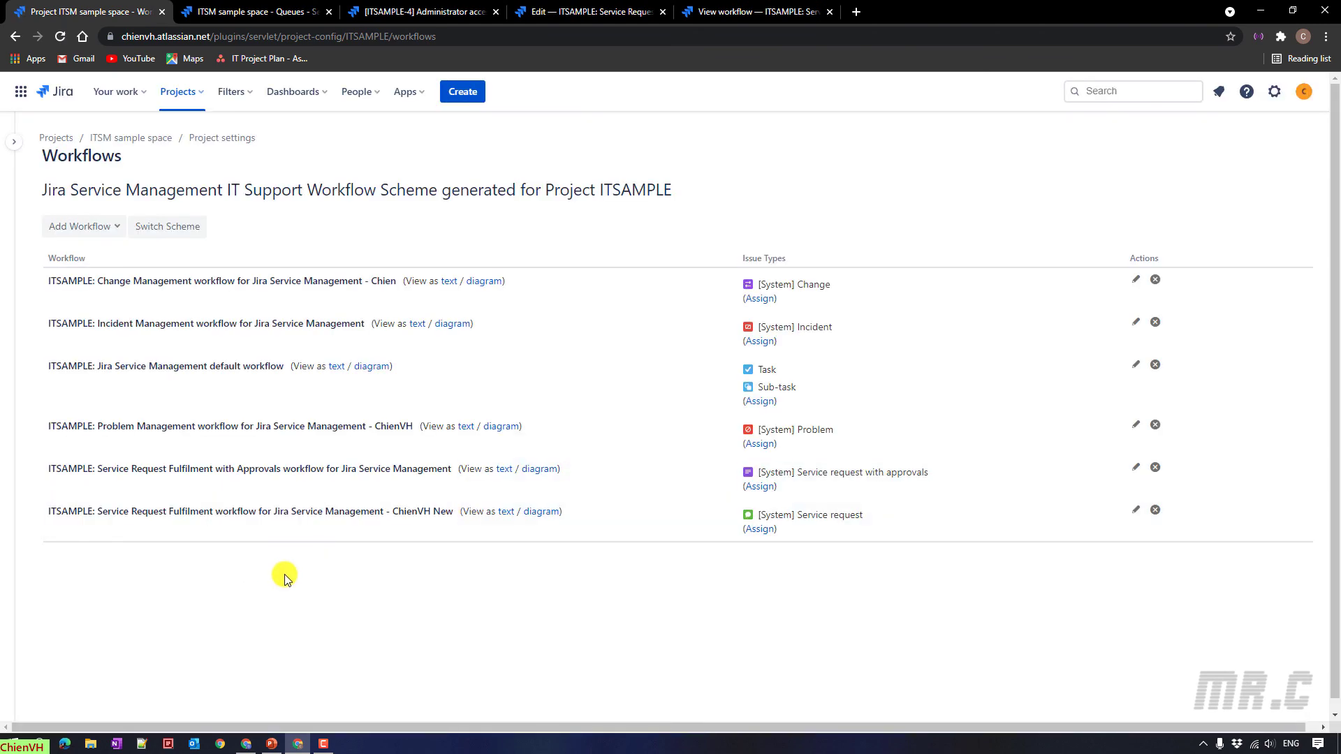